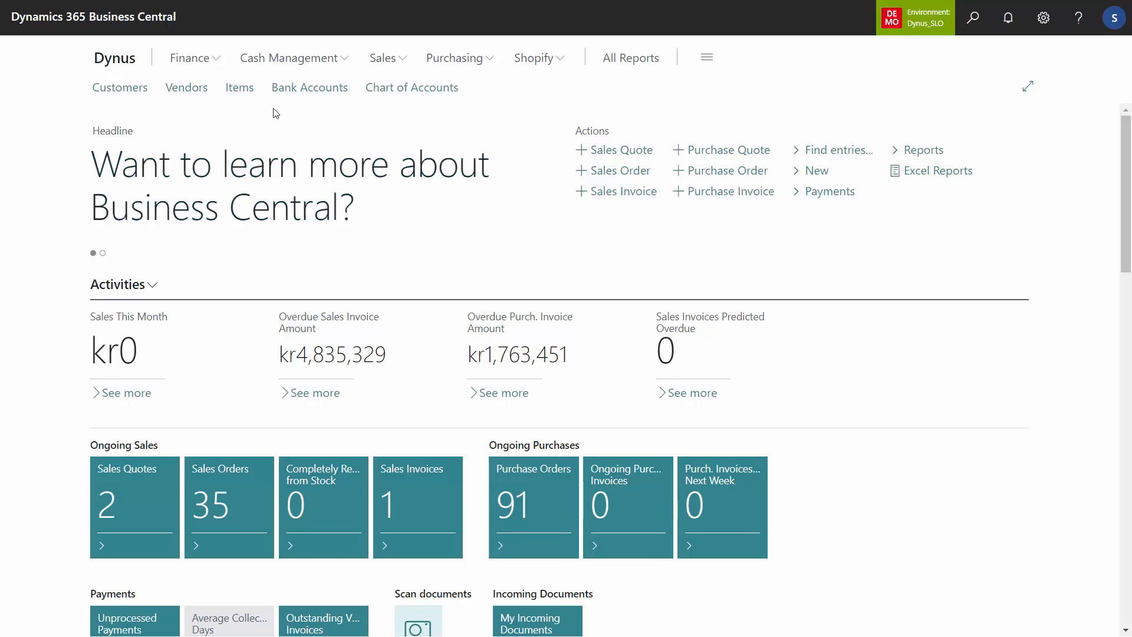
Step: Open the City Bike's specifications from the item list and examine its EAN CN, EAN DK and EAN UK values
left_click(239, 88)
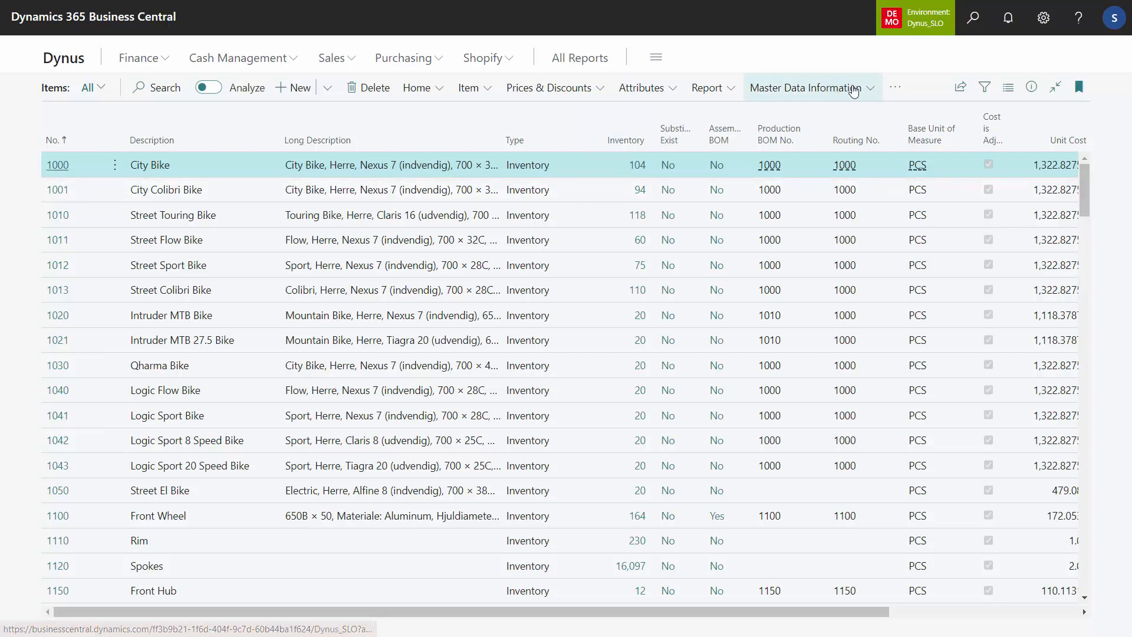
left_click(825, 88)
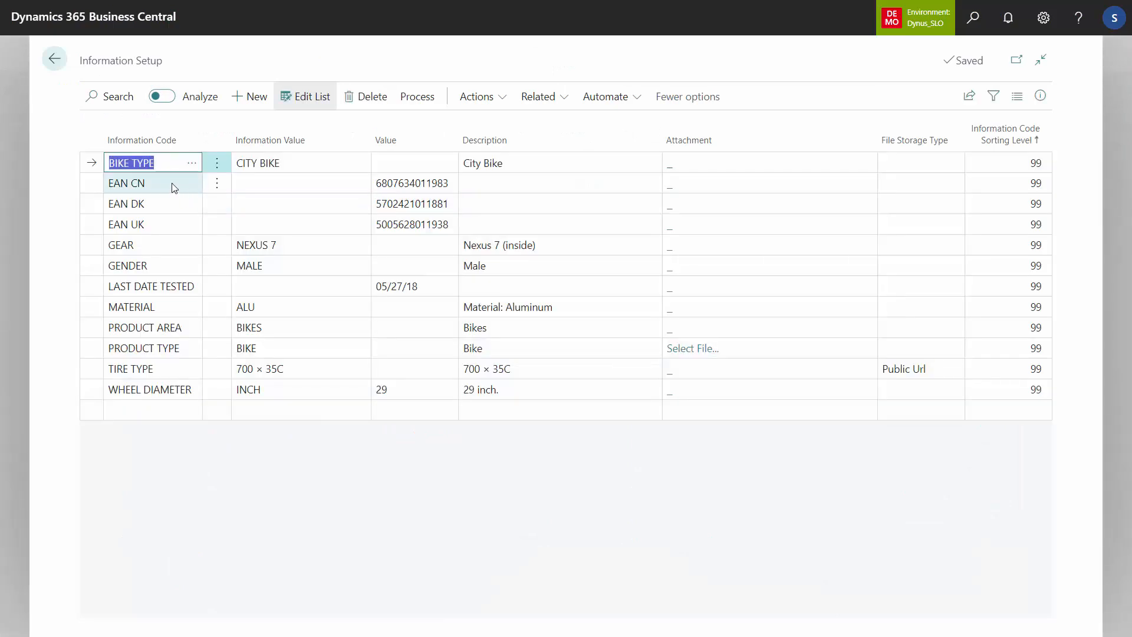
left_click(174, 186)
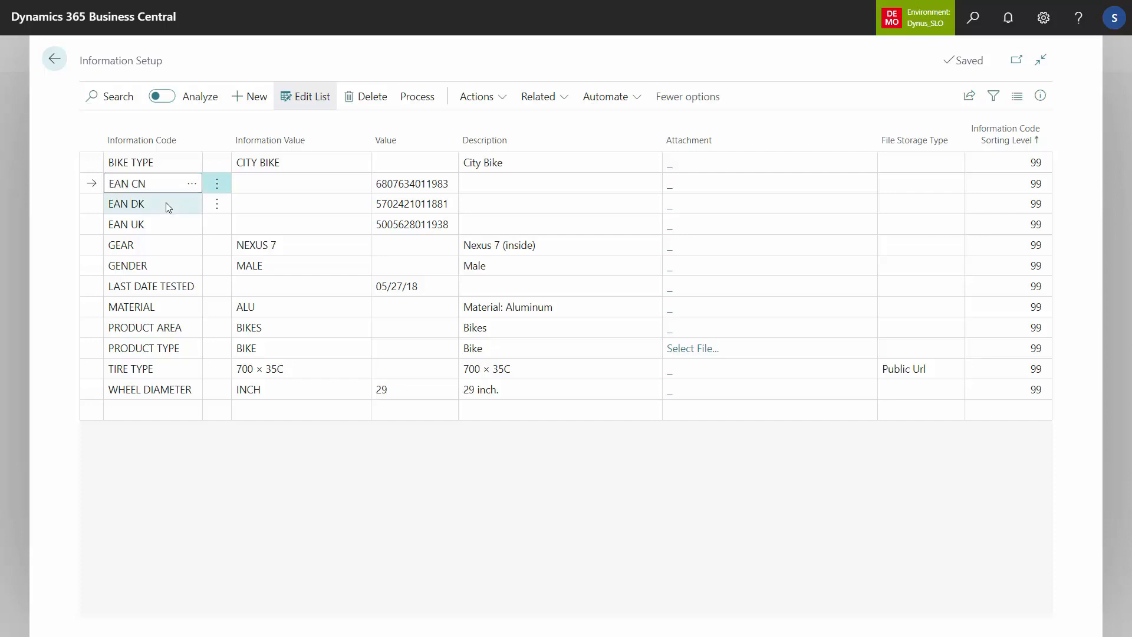
left_click(166, 202)
left_click(198, 220)
left_click(412, 184)
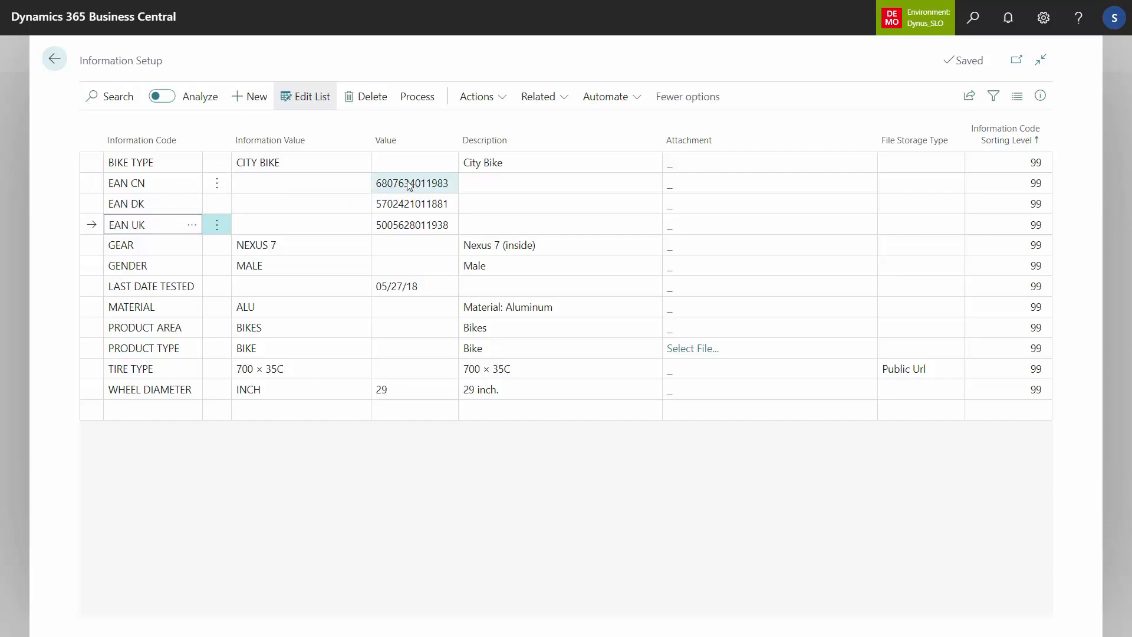
left_click(414, 204)
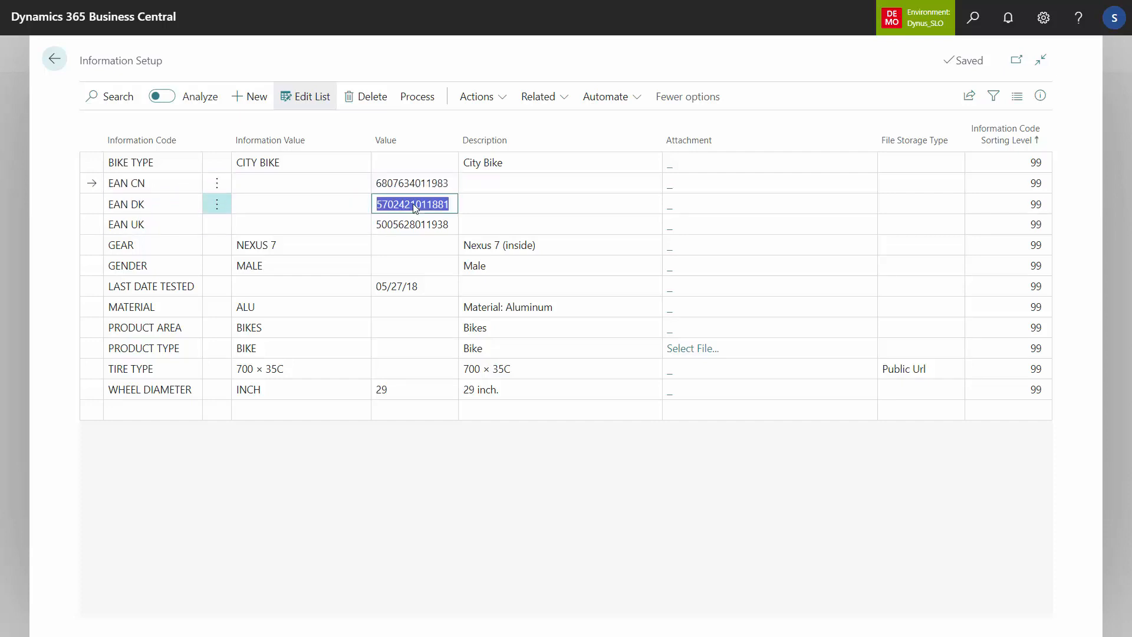
left_click(416, 225)
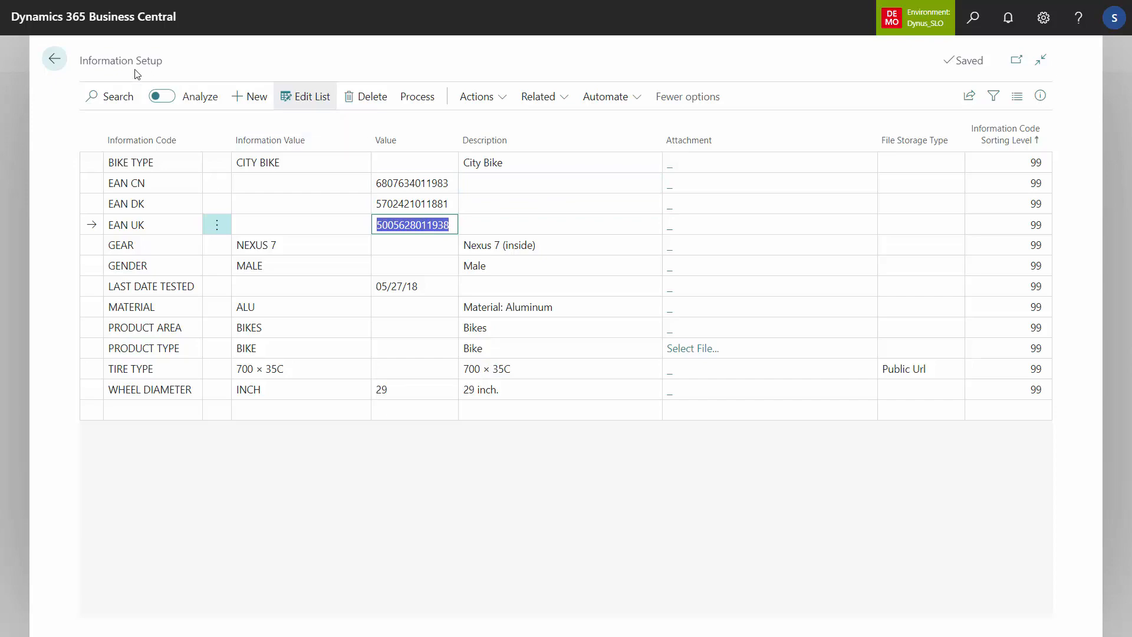
left_click(55, 59)
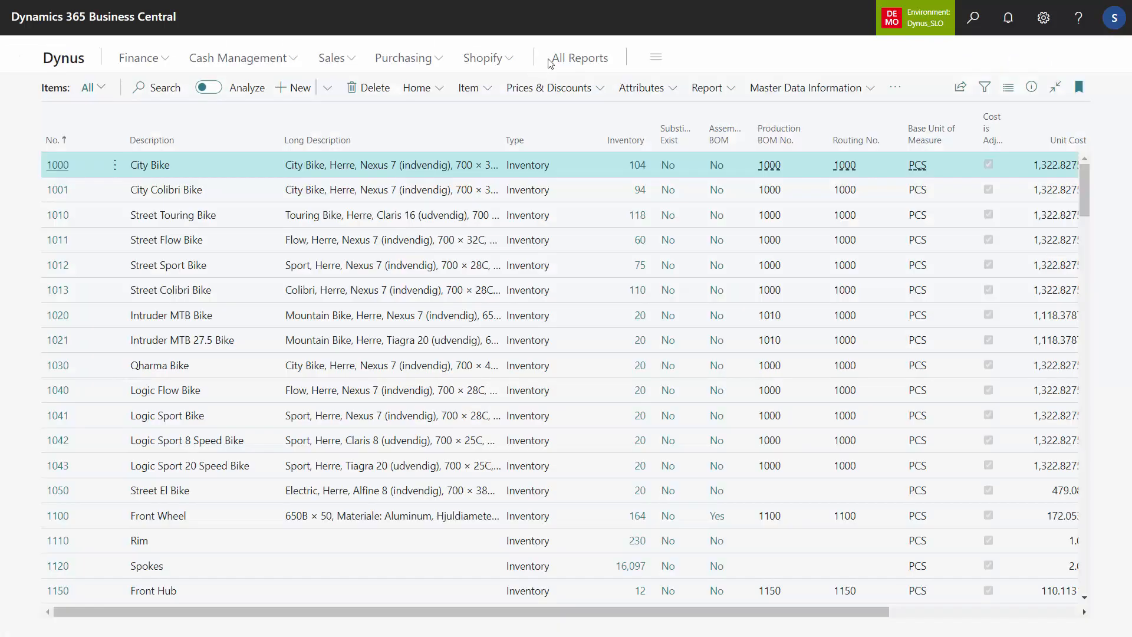
Step: Open the items' Information Matrix with the ITEM EAN template and import lines from informations with code PRODUCT TYPE and value BIKE
left_click(868, 90)
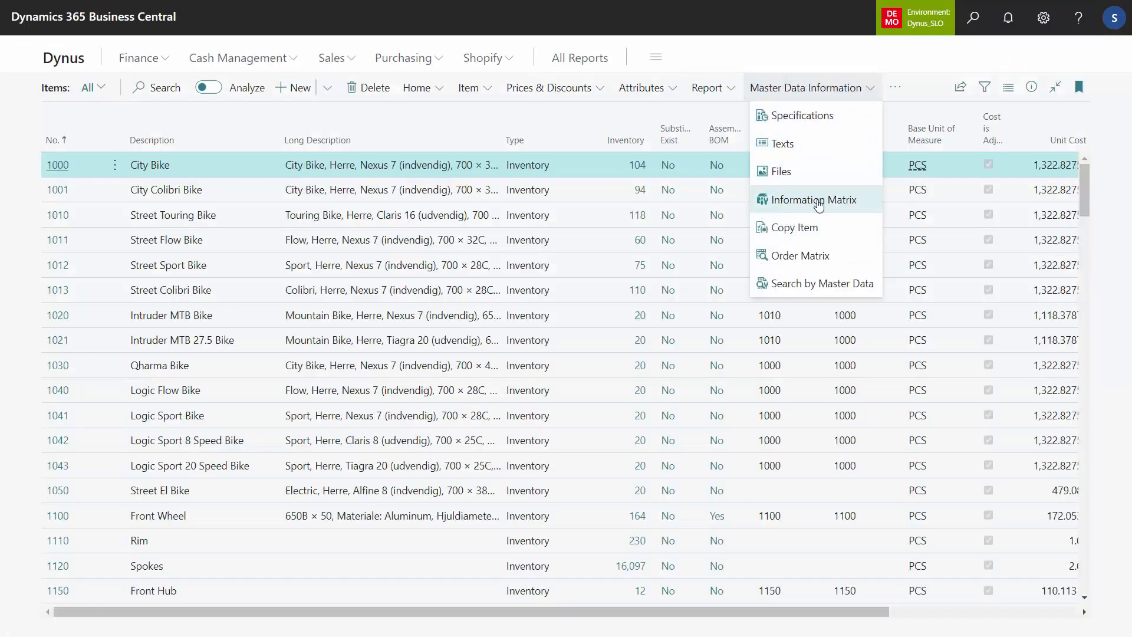
left_click(818, 201)
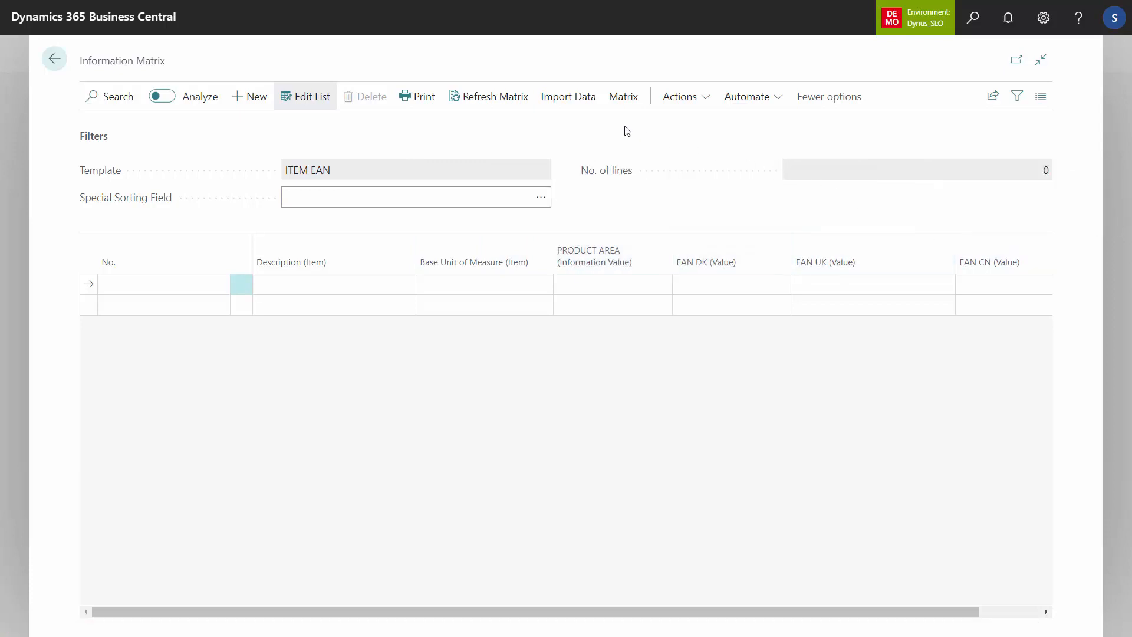
left_click(572, 104)
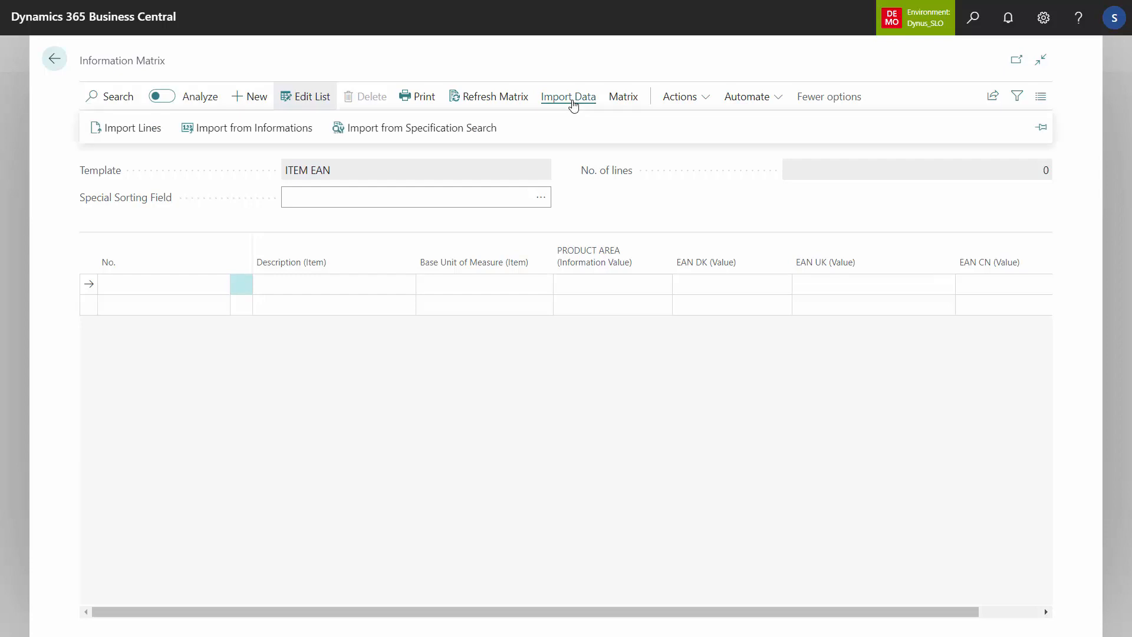
left_click(276, 129)
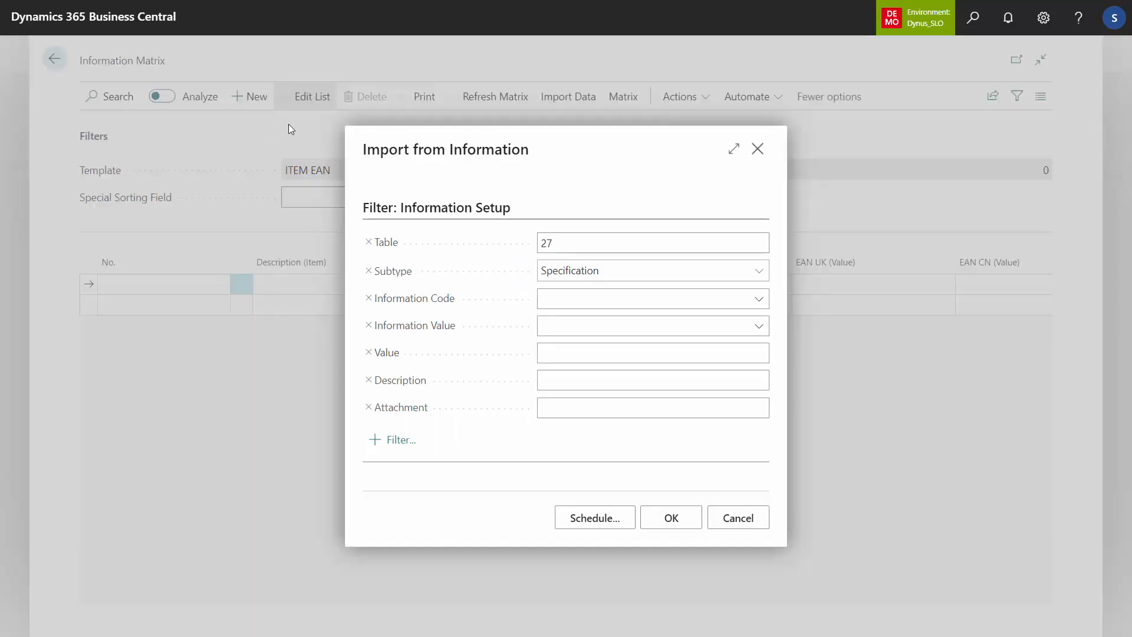
left_click(611, 301)
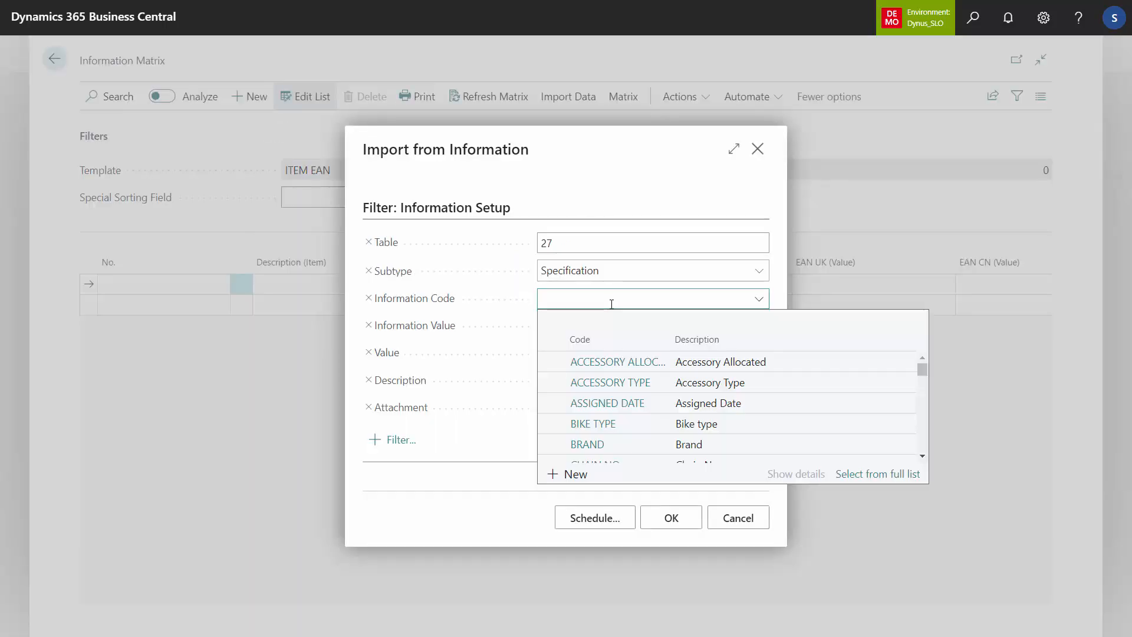
type("prod")
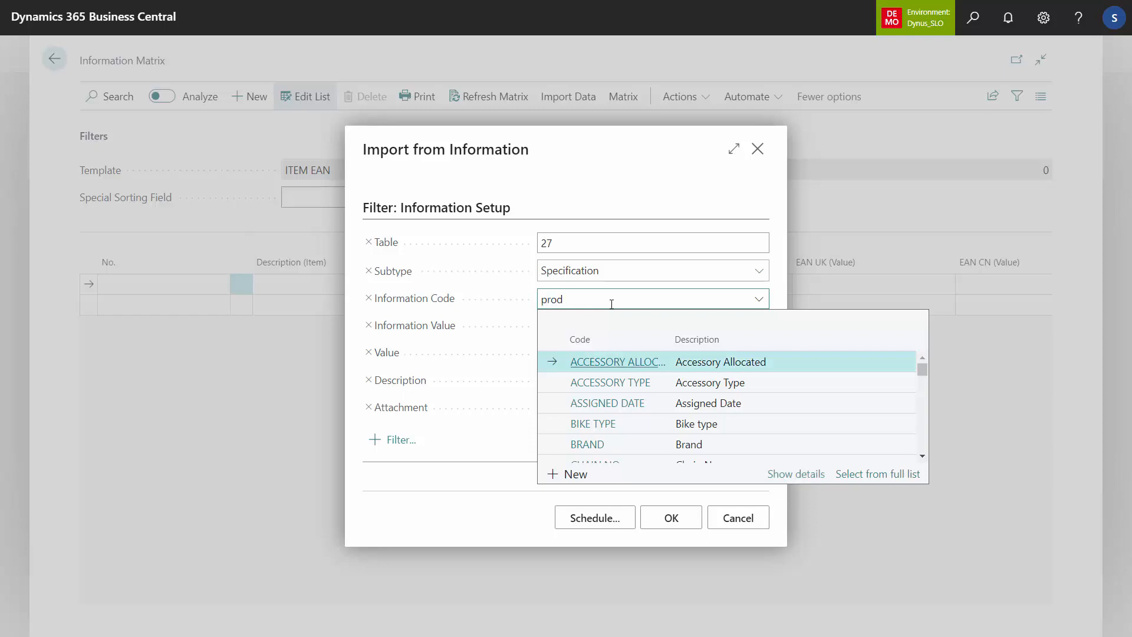
left_click(707, 403)
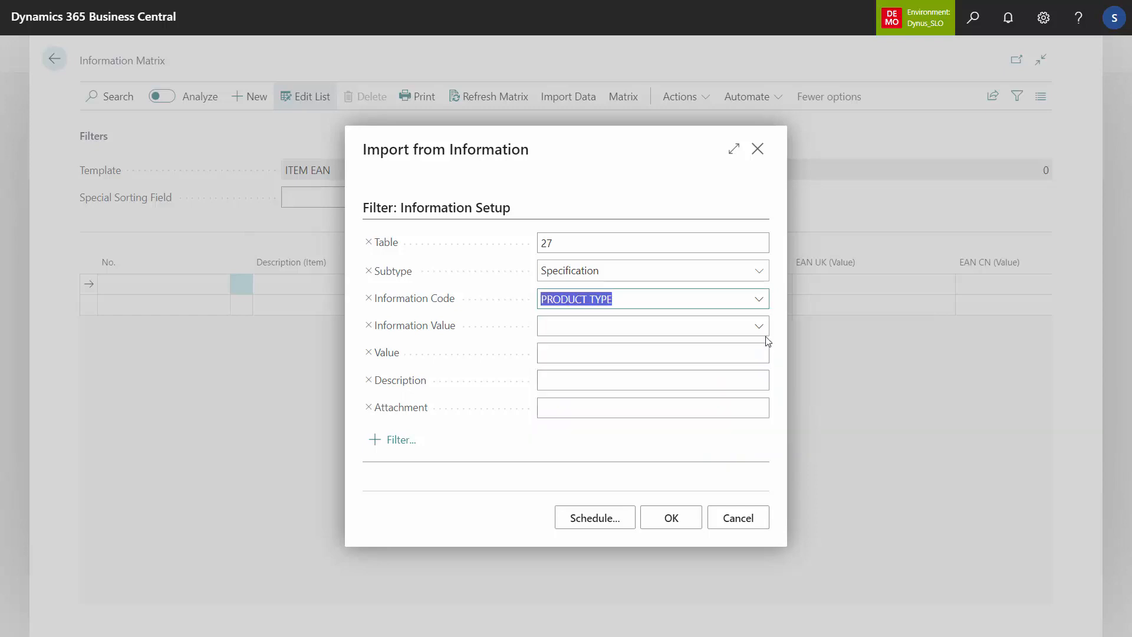
left_click(759, 326)
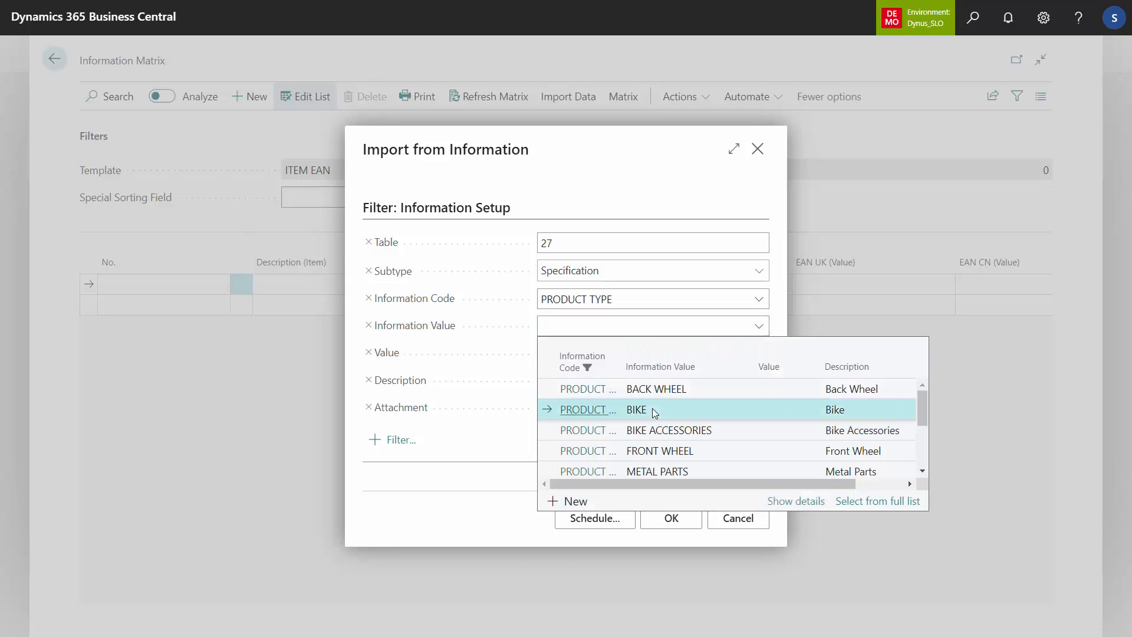
left_click(652, 409)
left_click(664, 518)
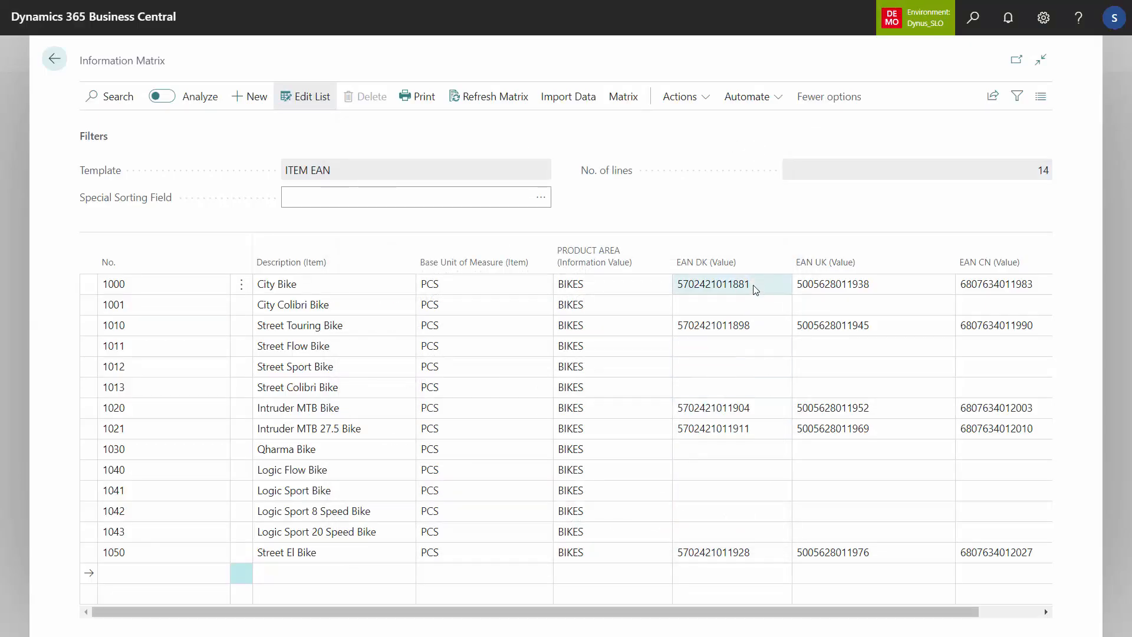
Step: Filter the matrix to the lines with a blank EAN DK value, using item 1001's empty cell
left_click(754, 287)
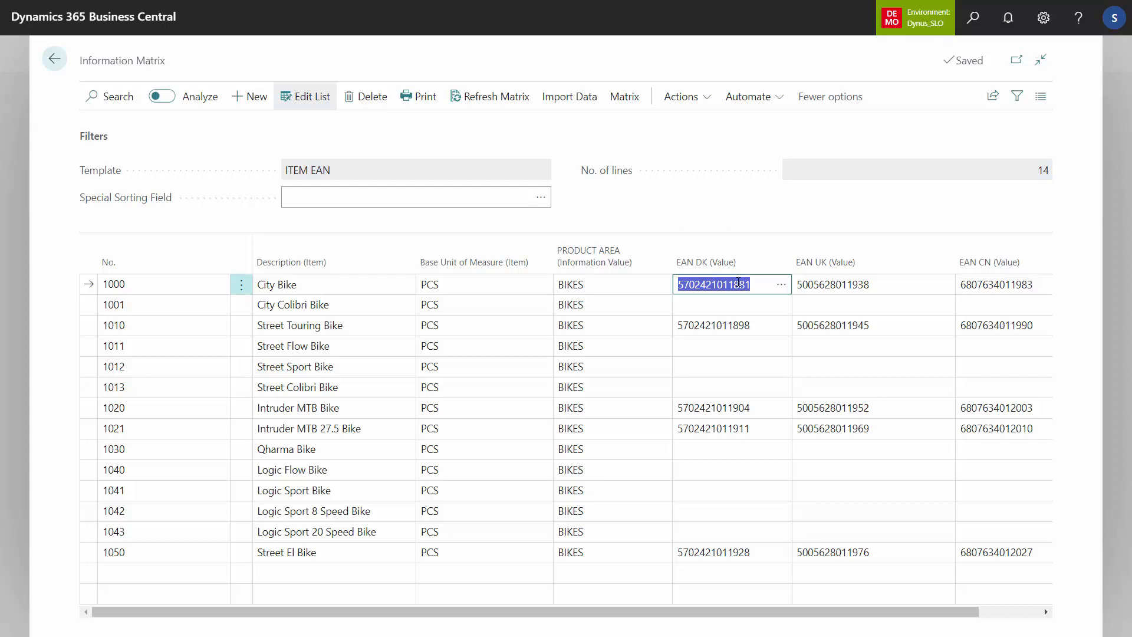
left_click(715, 306)
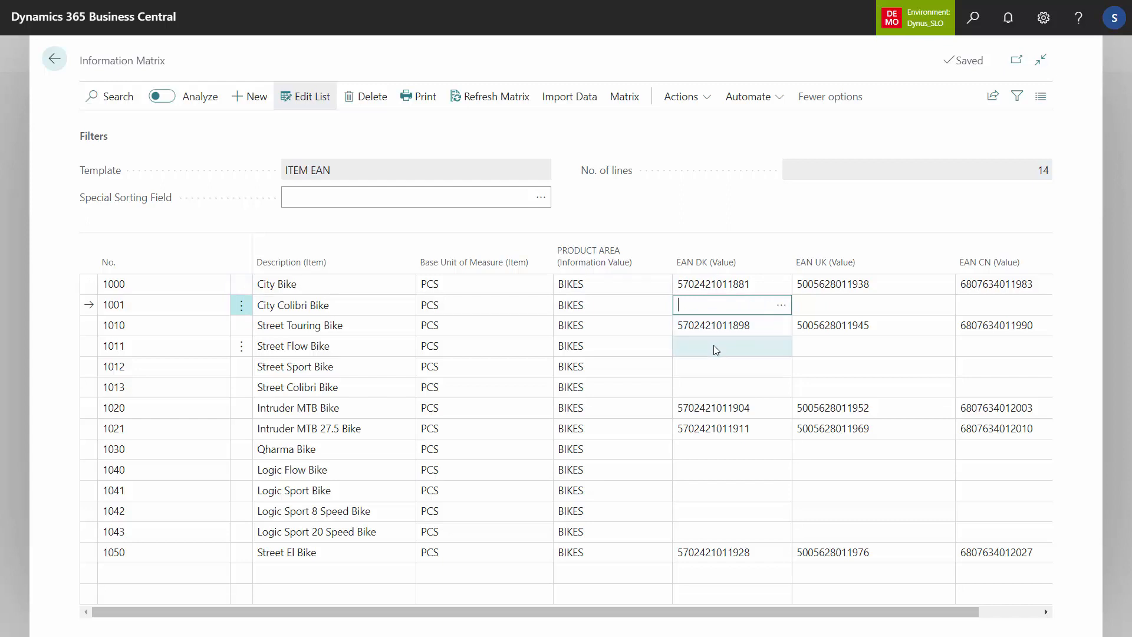
key("shift+alt+F3")
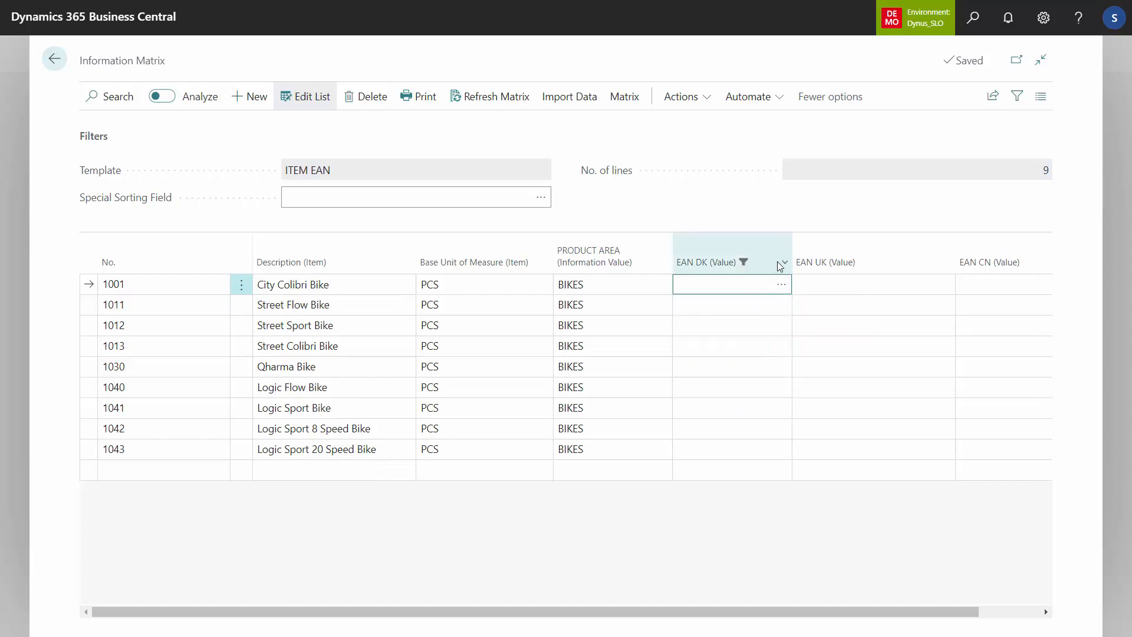
Step: Change the EAN DK column filter to <>'' so it selects lines that have a value
left_click(1024, 99)
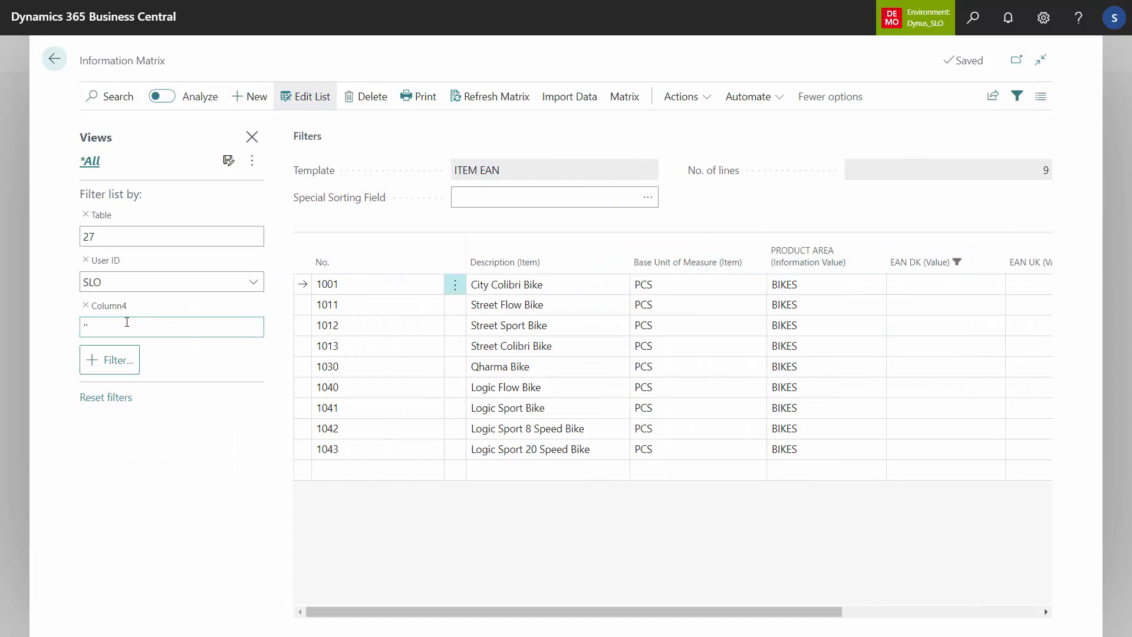
left_click(92, 325)
left_click(92, 325)
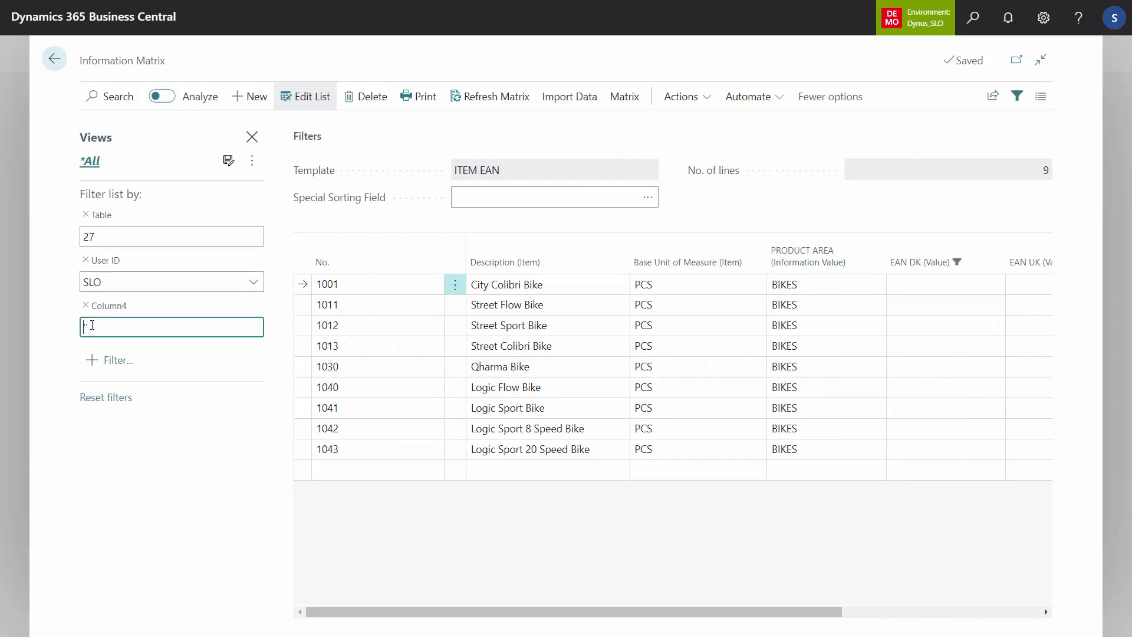
type("<>")
key("Return")
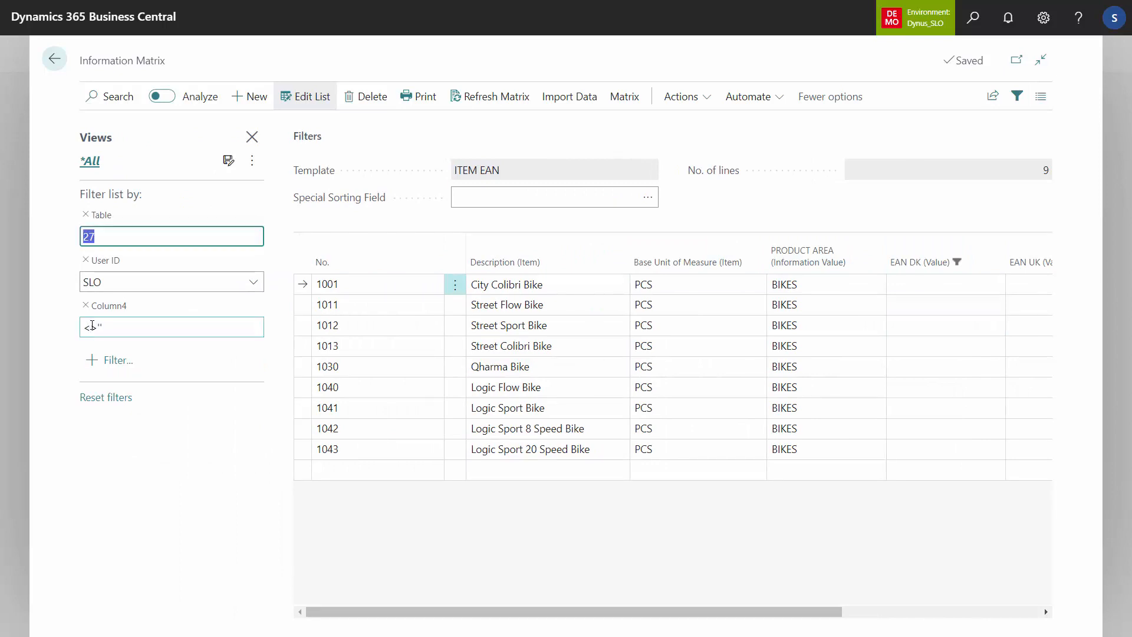
Step: Delete all the filtered lines that already have an EAN DK value from the matrix
left_click(545, 291)
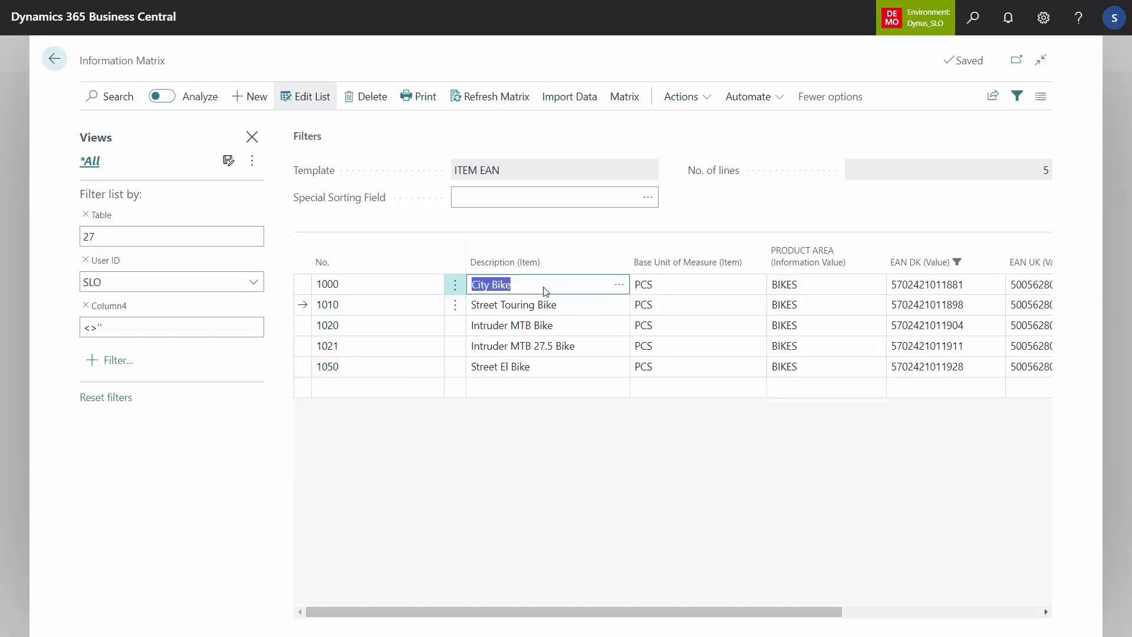
key("ctrl+a")
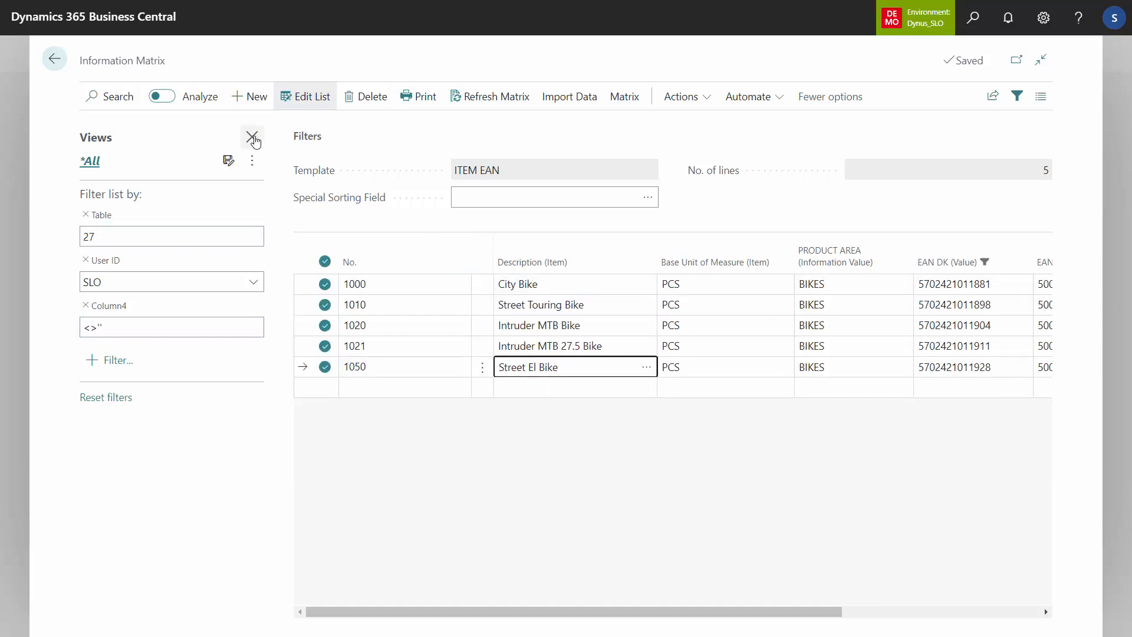
left_click(251, 138)
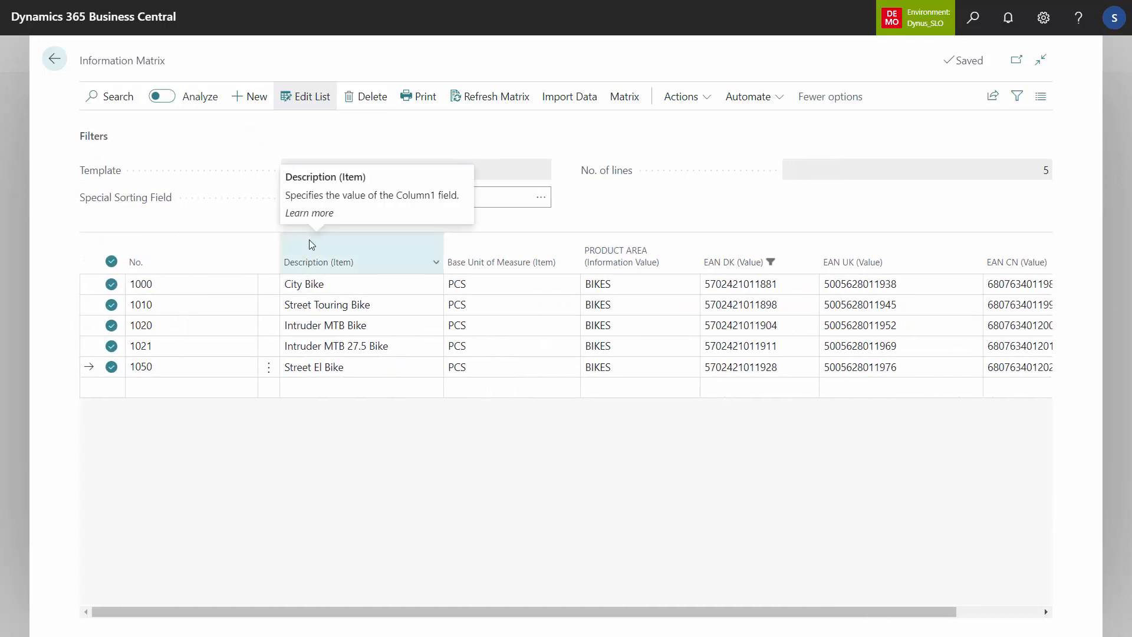
left_click(363, 97)
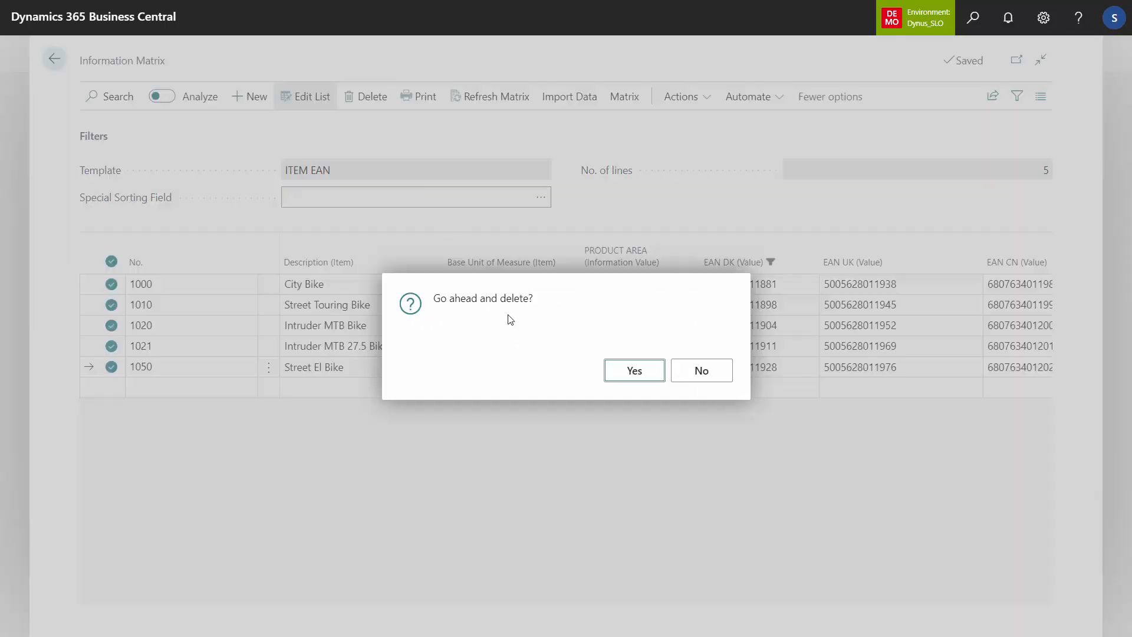
left_click(643, 370)
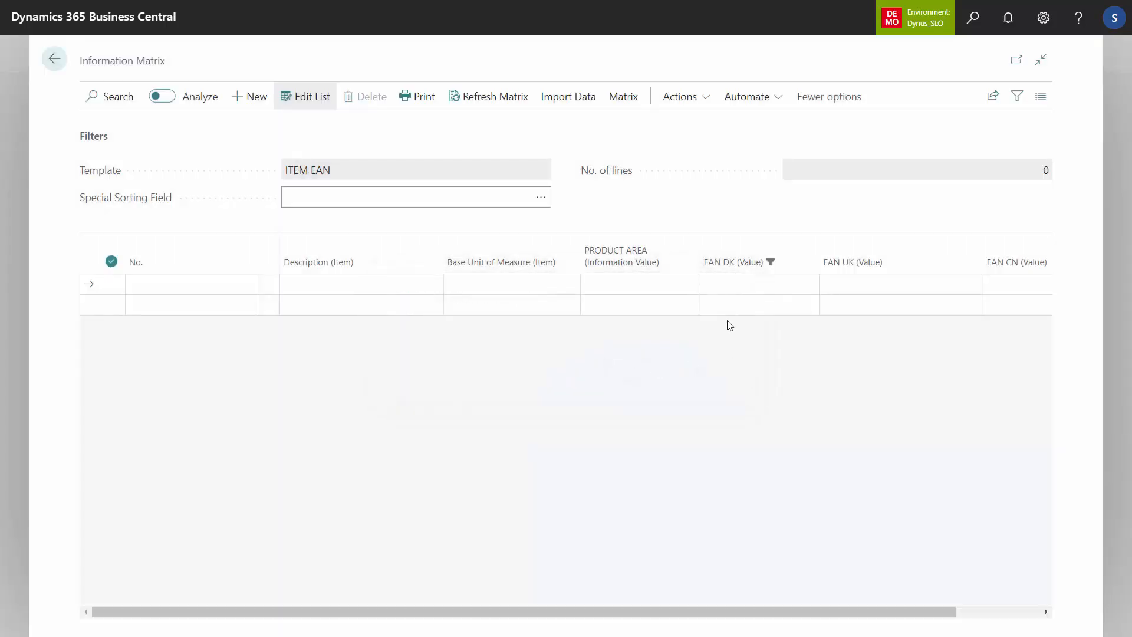
Step: Clear the filter on the EAN DK column to list the remaining matrix lines
left_click(809, 270)
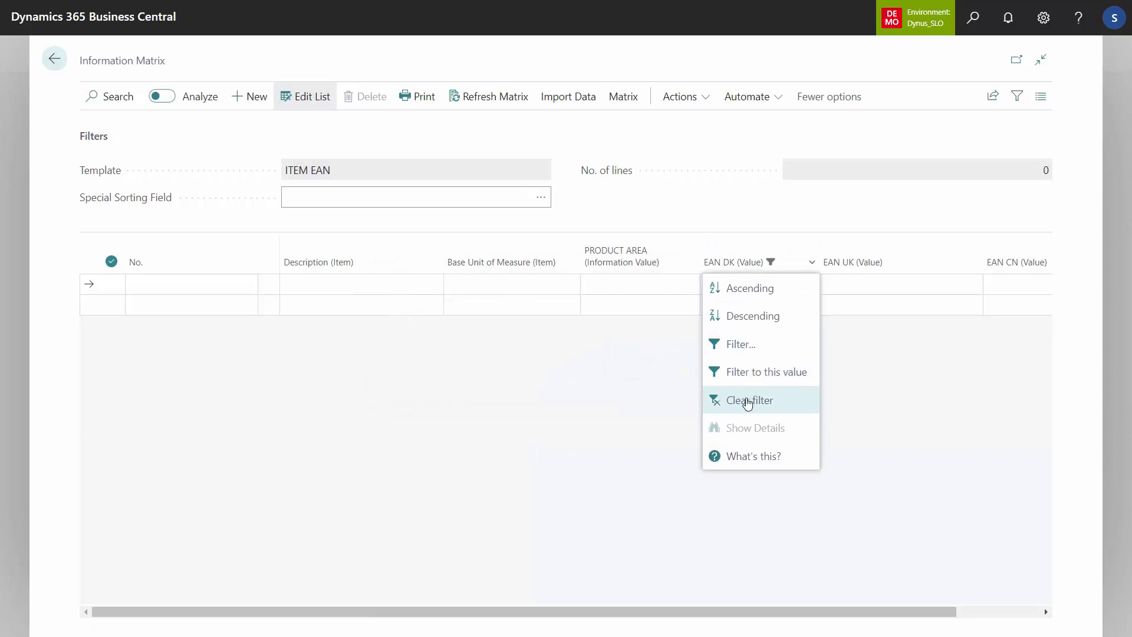
left_click(747, 398)
left_click(760, 305)
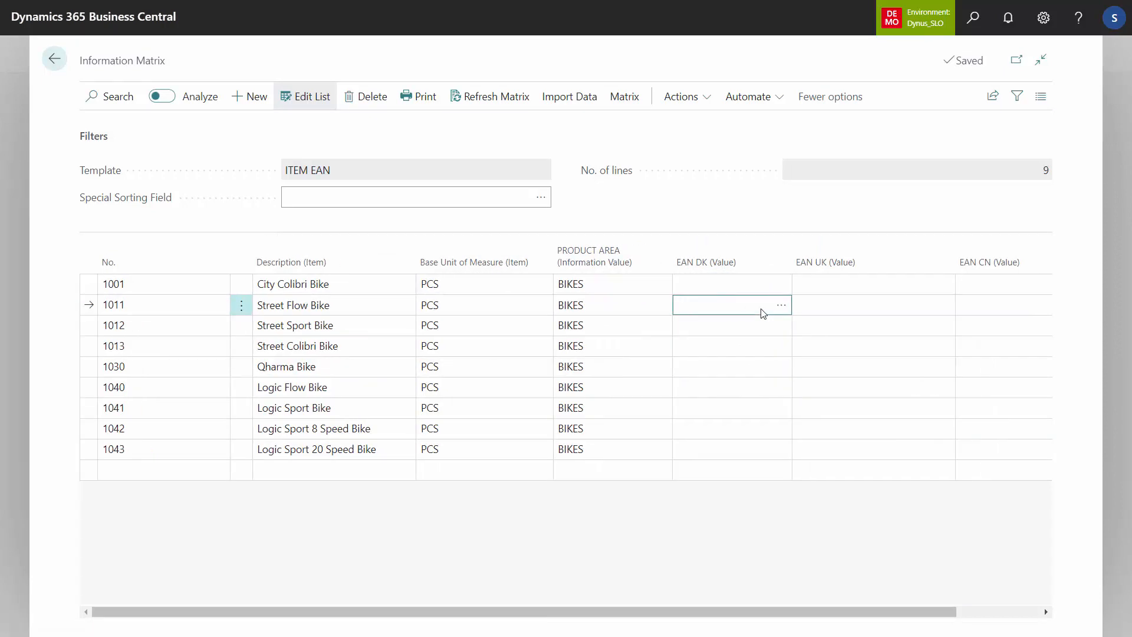
Step: Start adding number series to the matrix lines and open the number setup list for EAN DK (Value)
left_click(696, 99)
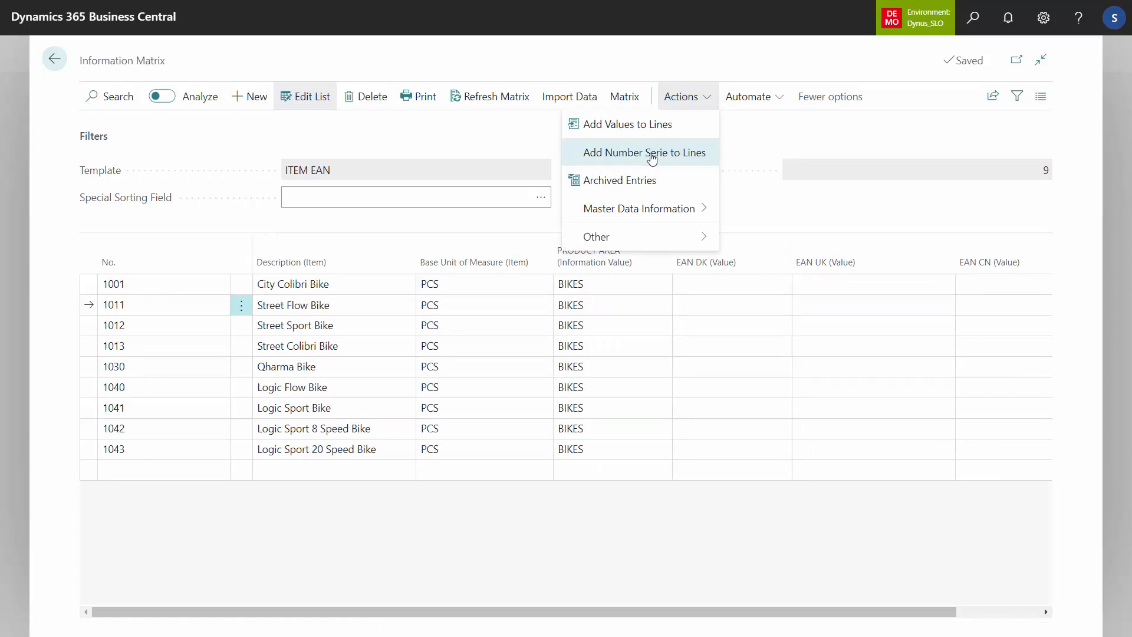
left_click(651, 154)
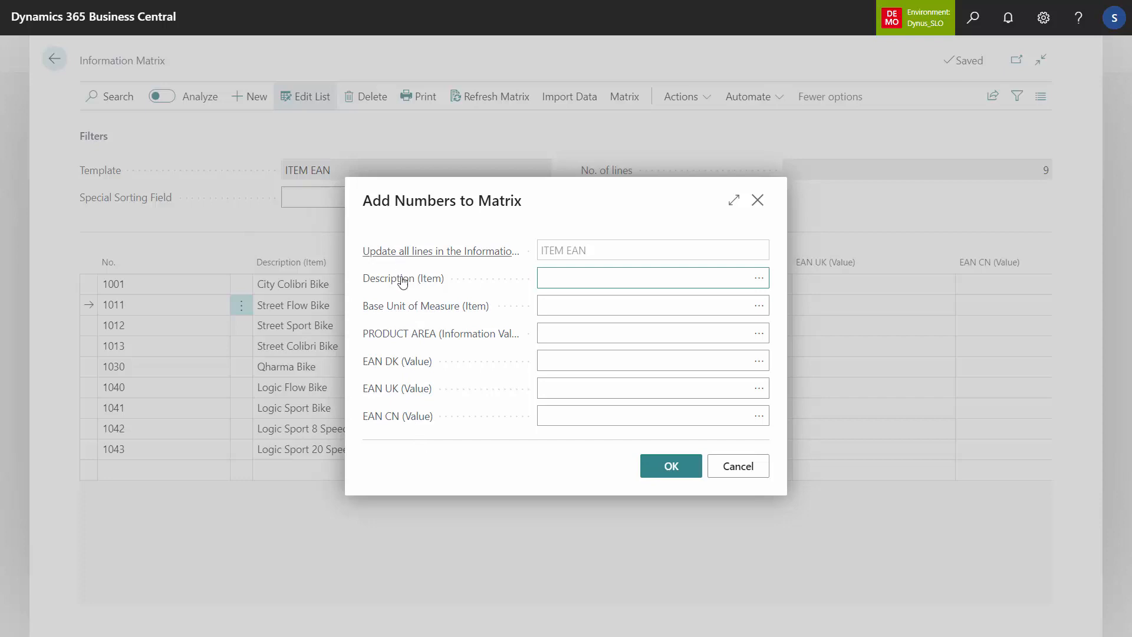
mouse_move(394, 418)
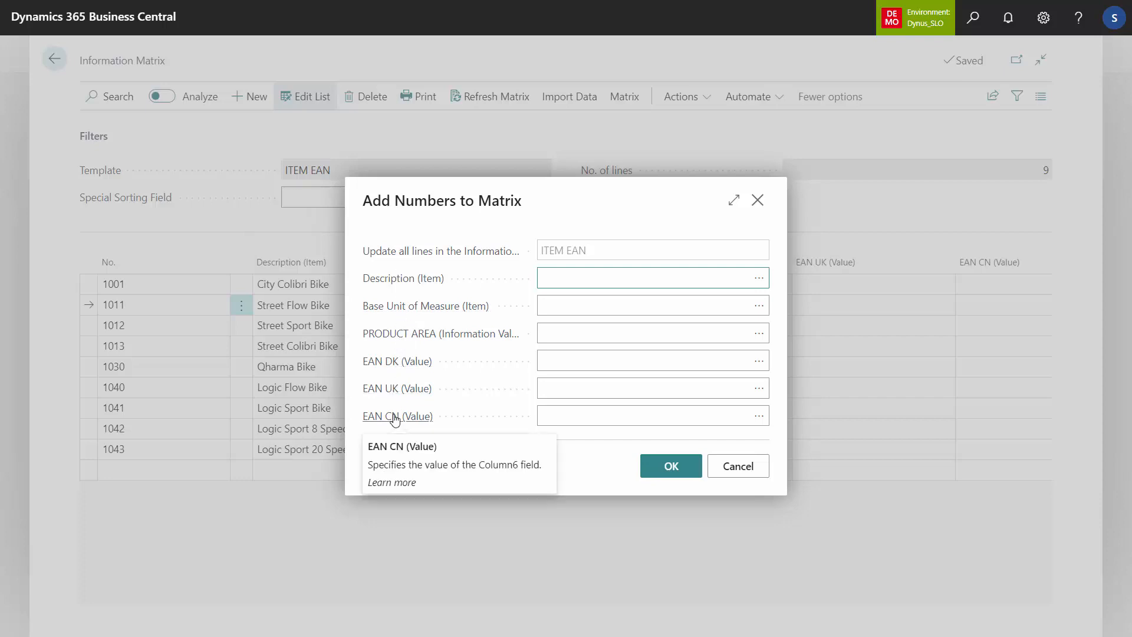
left_click(630, 355)
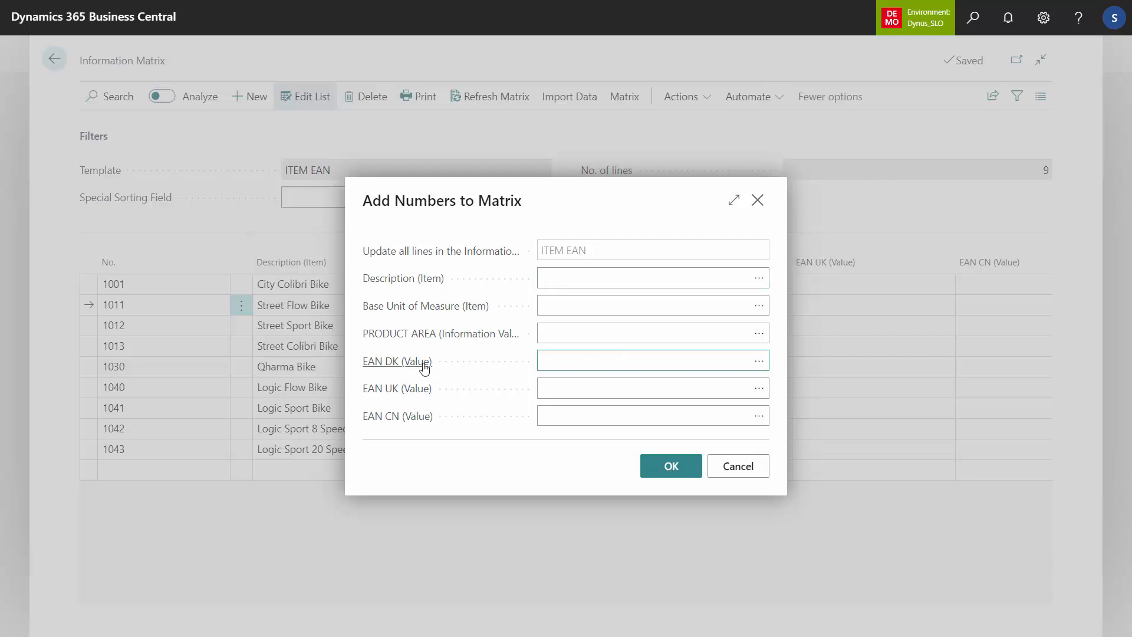
left_click(759, 366)
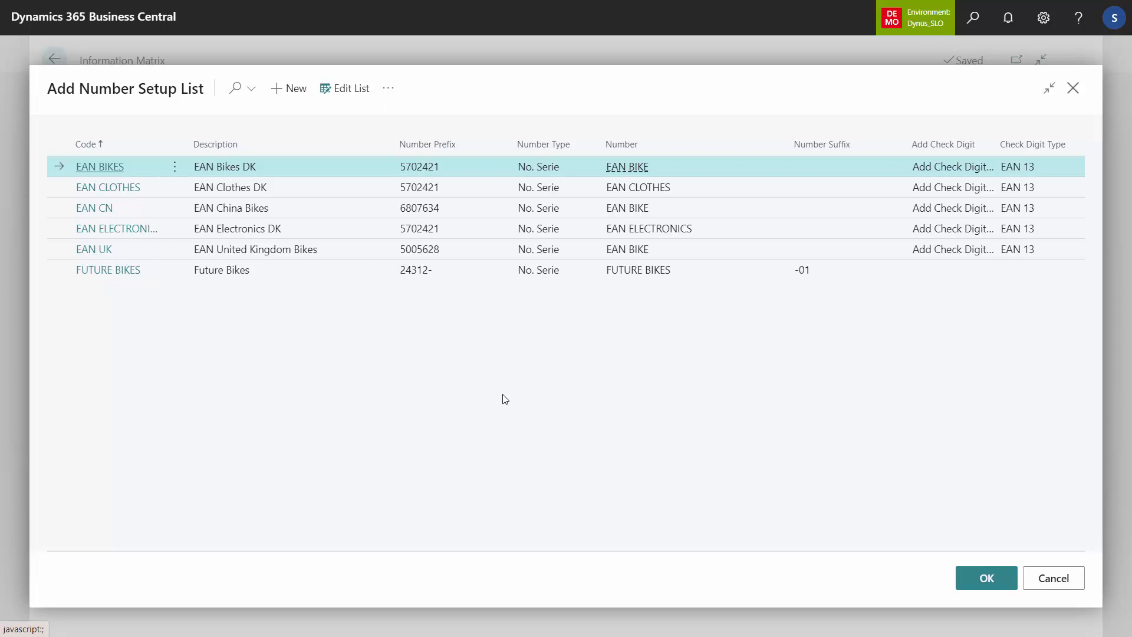
Step: Examine the number setups for Danish bikes, clothes and electronics, China, United Kingdom and future bikes, comparing their number prefixes
left_click(228, 273)
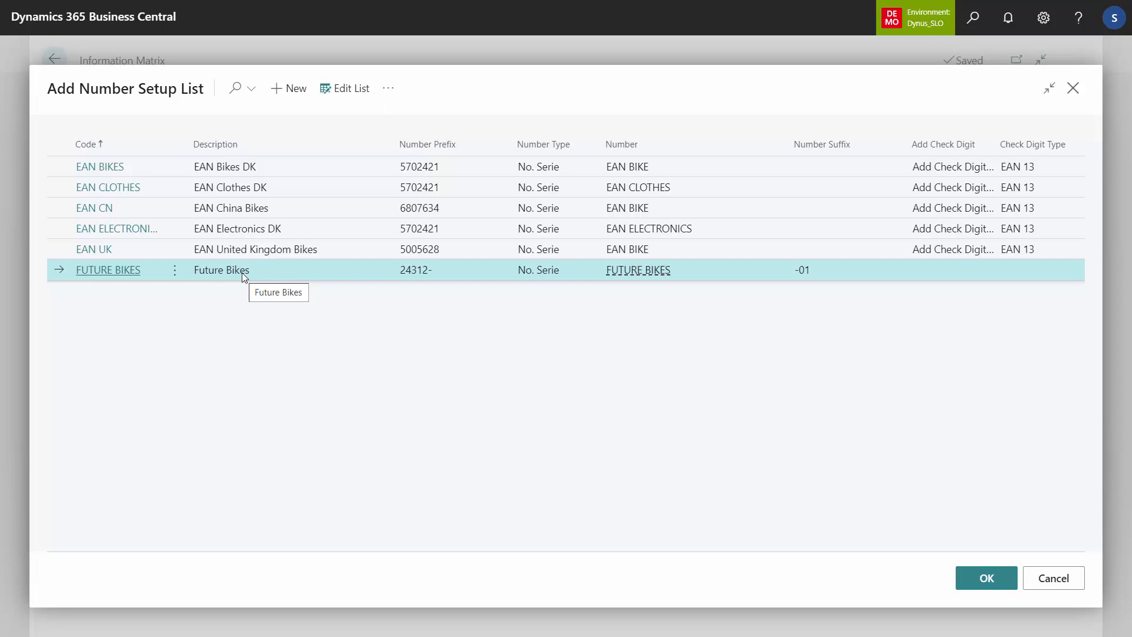
left_click(299, 168)
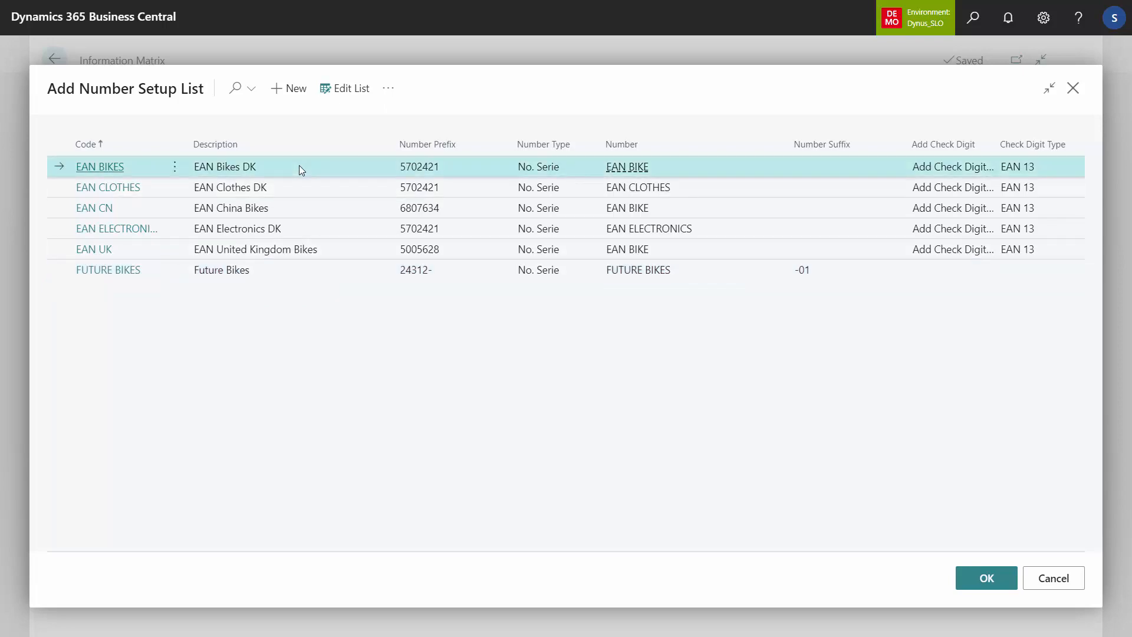
key("shift+Down")
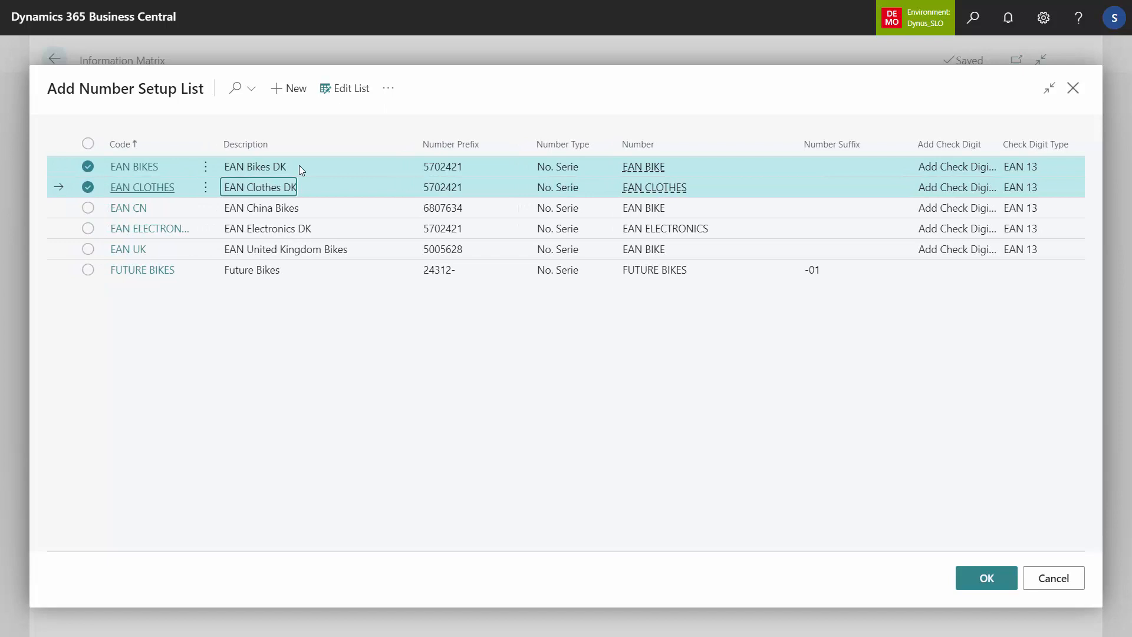
left_click(307, 167)
left_click(280, 188)
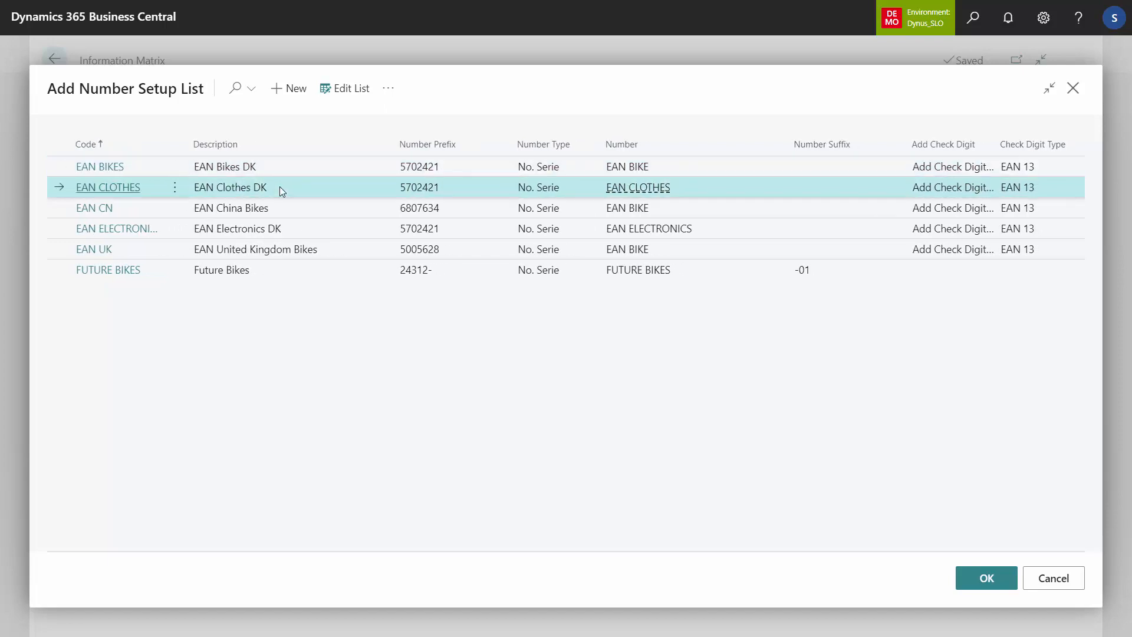
left_click(287, 230)
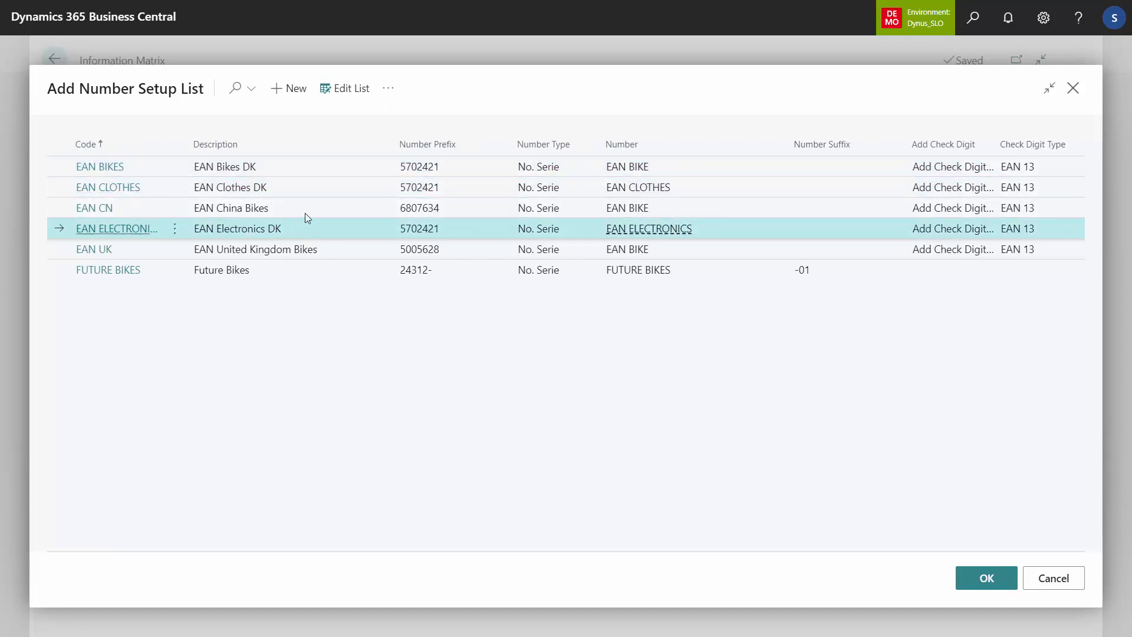
left_click(318, 207)
left_click(299, 247, "ctrl")
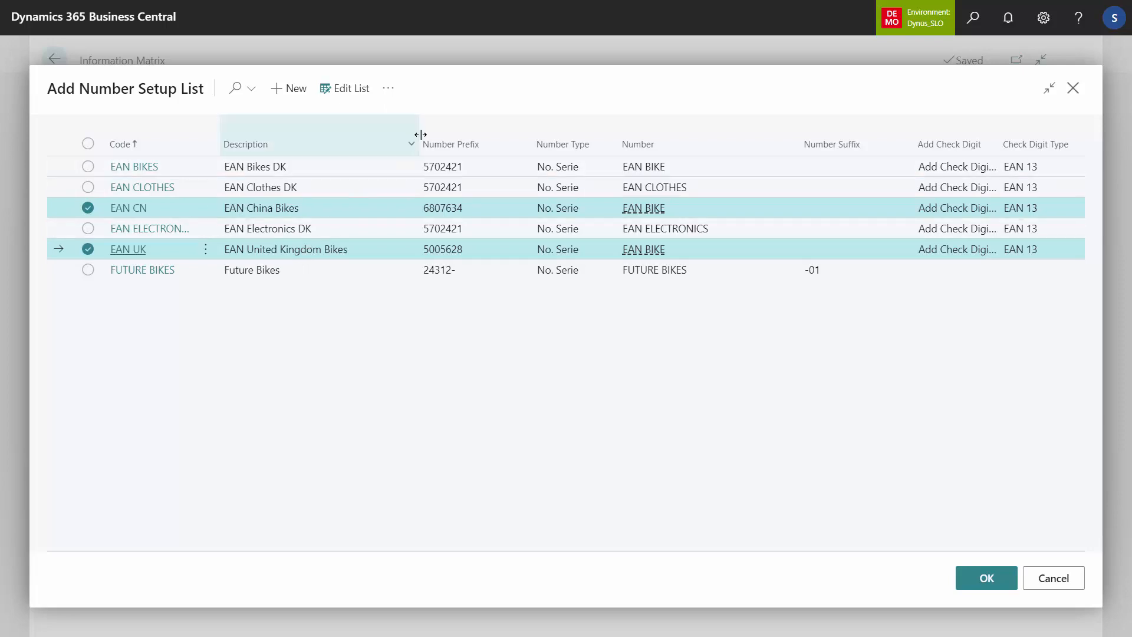
left_click(455, 172)
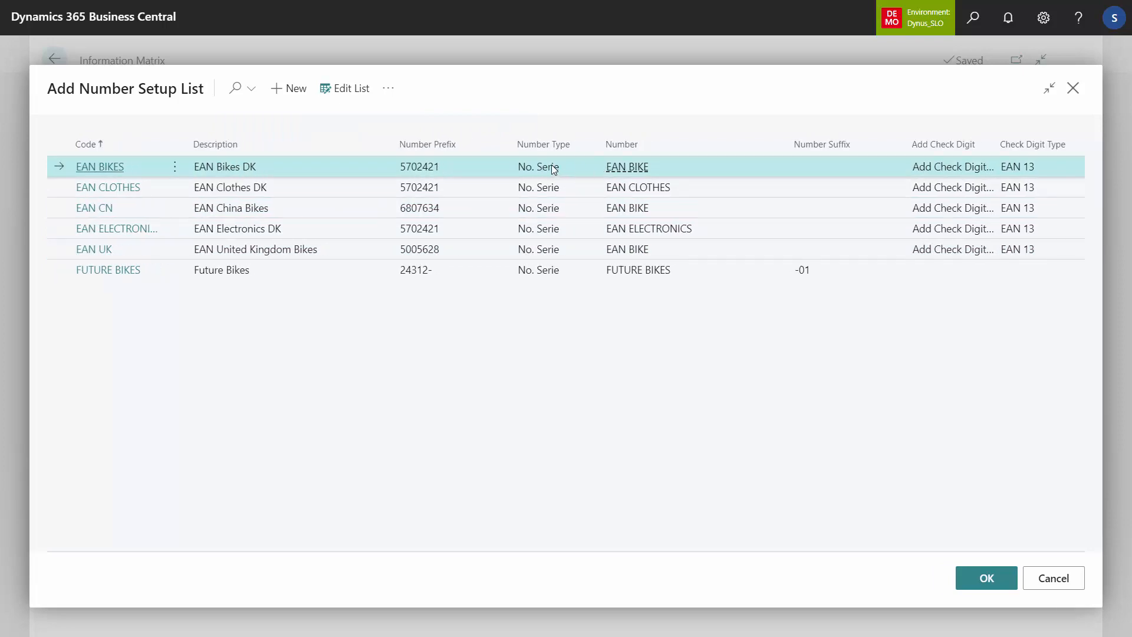
Step: Make the setup list editable and examine the number type options and available number series for EAN BIKES
left_click(354, 90)
left_click(560, 168)
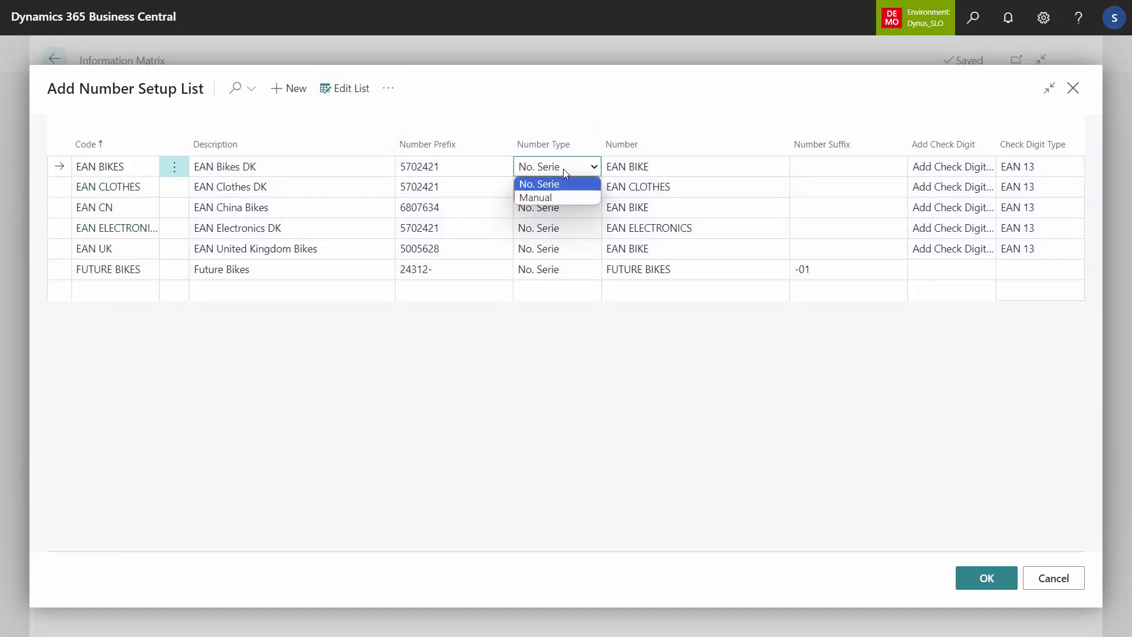
left_click(564, 169)
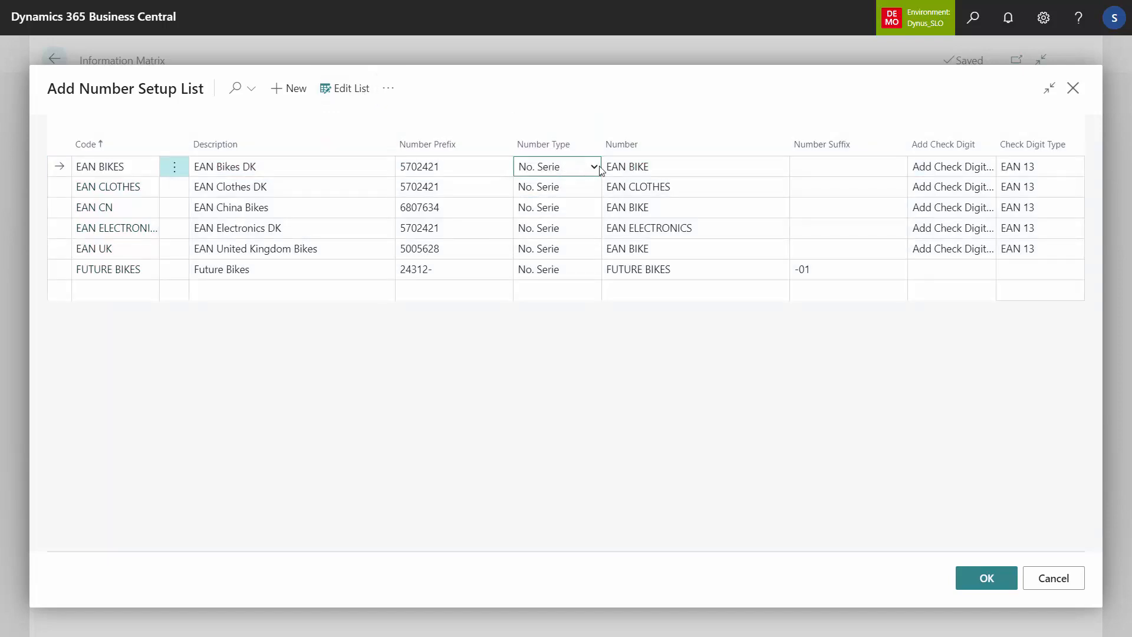
left_click(652, 167)
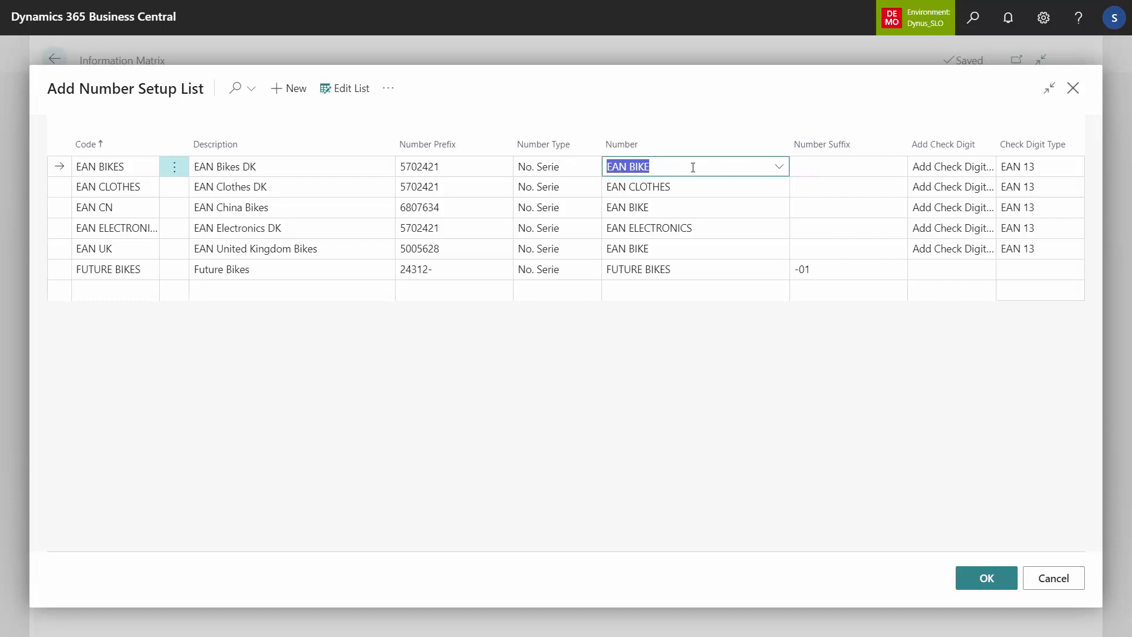
left_click(778, 167)
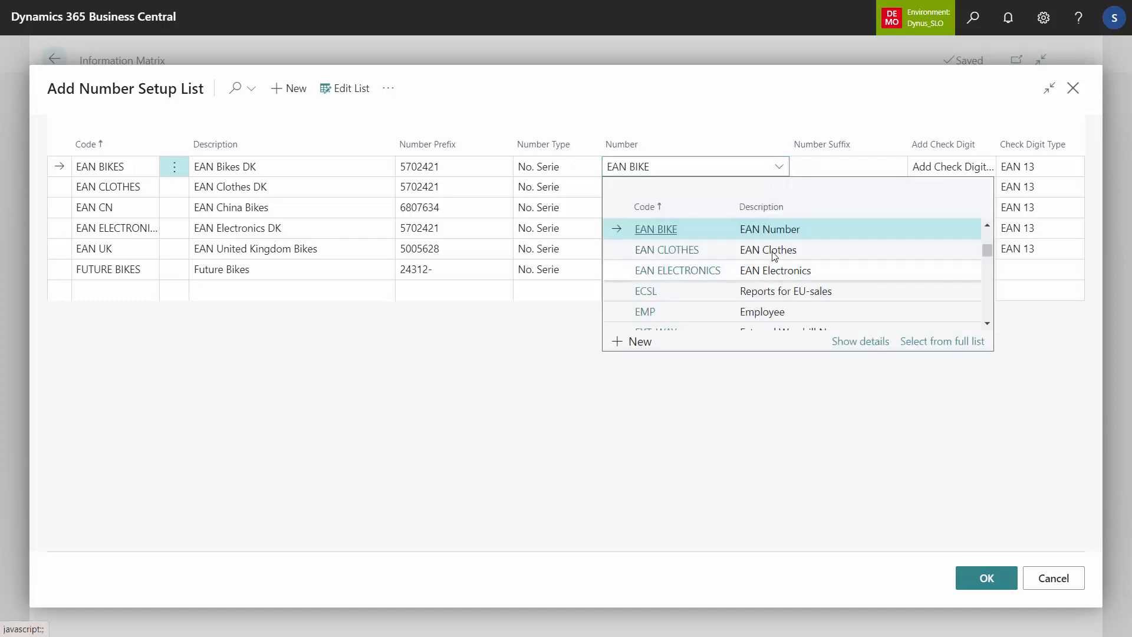
left_click(632, 114)
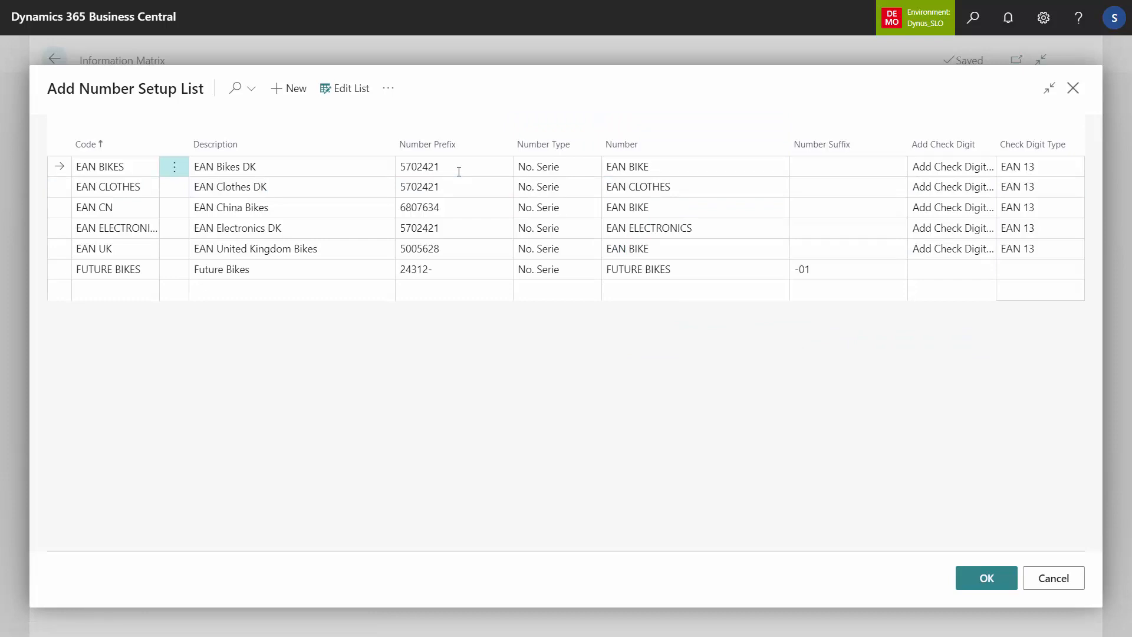
Step: Compare the number series assigned to the EAN BIKES, EAN CN, EAN UK and EAN Electronics DK setups
left_click(655, 170)
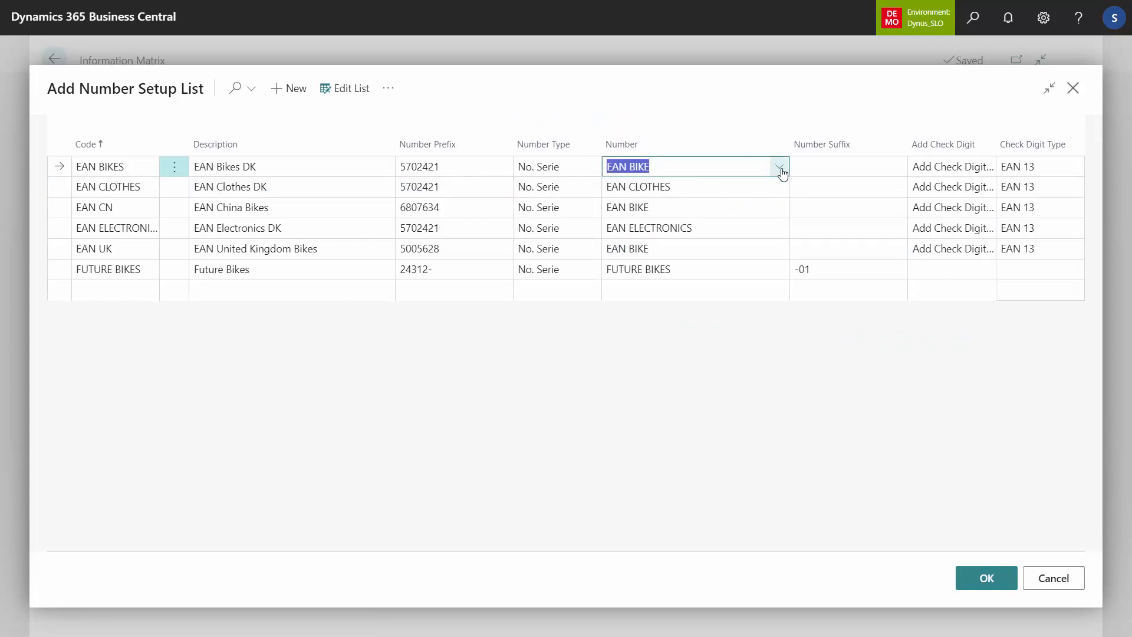
left_click(711, 208)
left_click(701, 250)
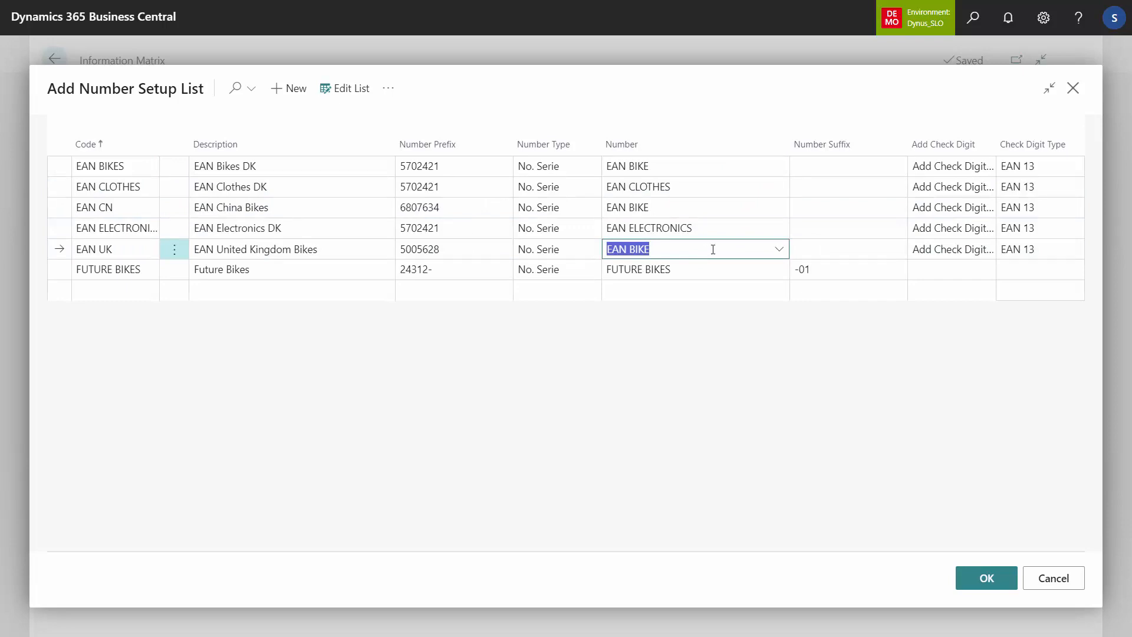
left_click(756, 227)
left_click(782, 234)
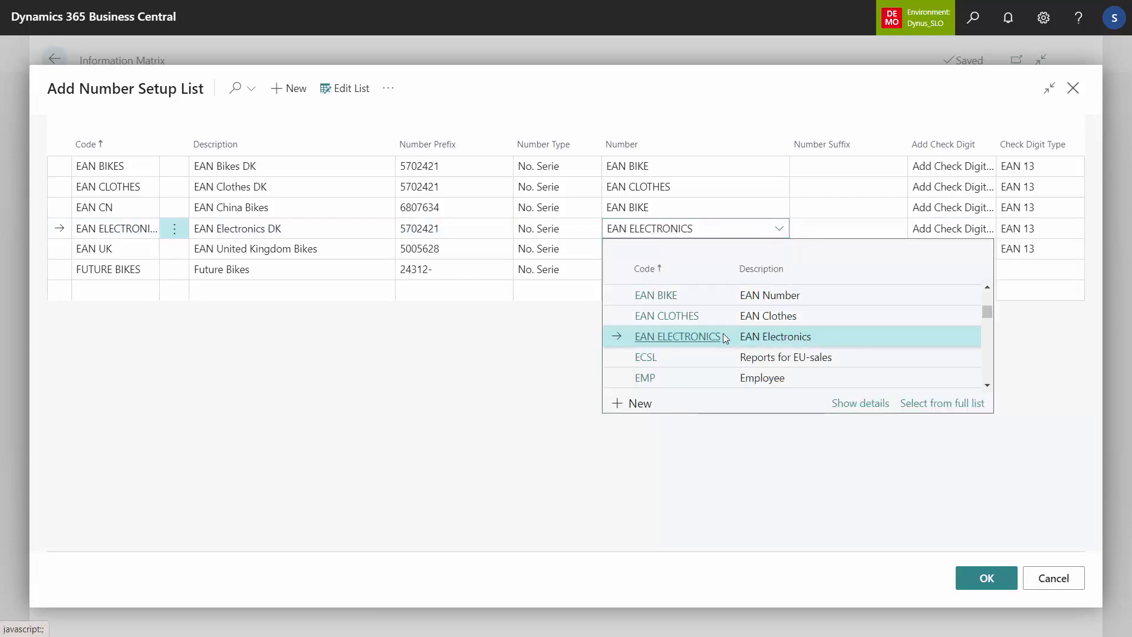
left_click(685, 214)
left_click(685, 213)
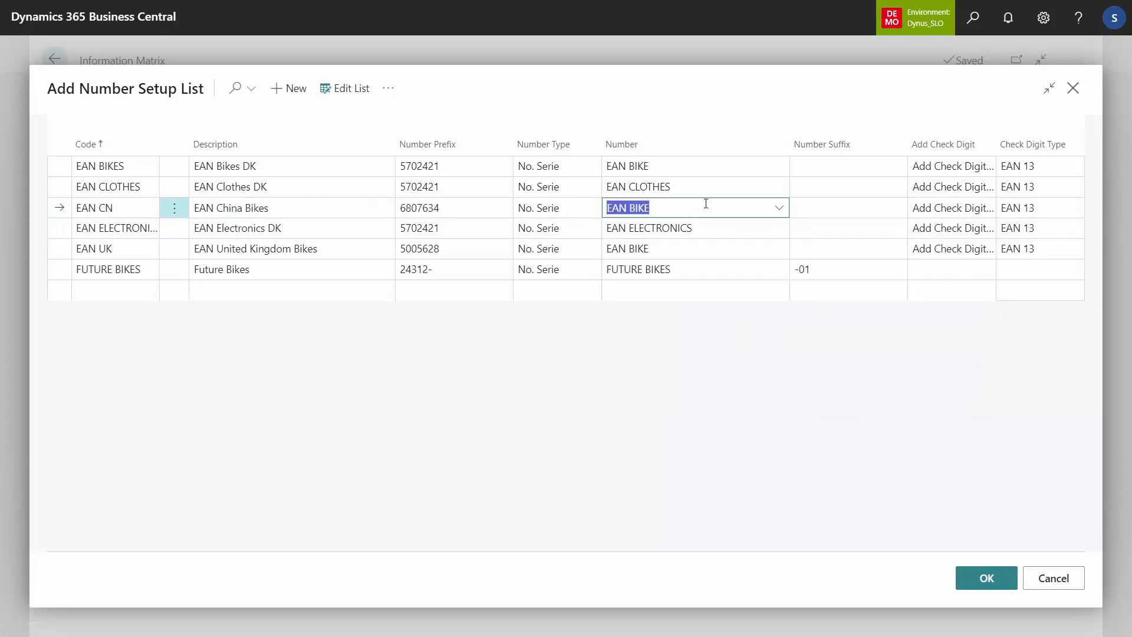
Step: Examine the check digit type of EAN CLOTHES and the check digit placement options of EAN CN, then leave the setup list without choosing
left_click(1036, 188)
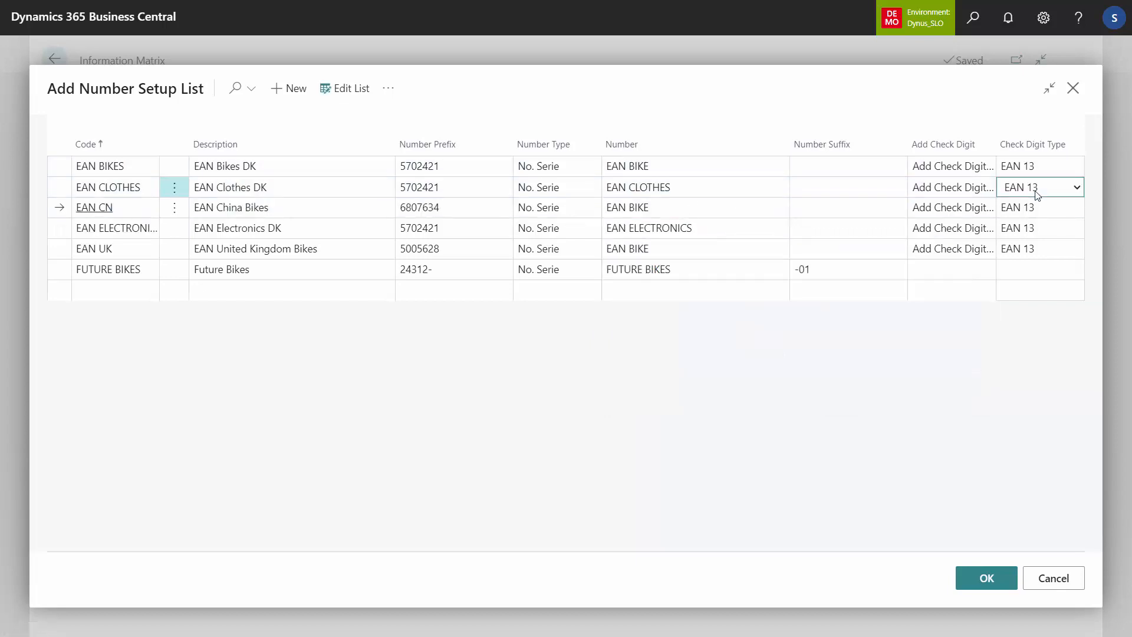
left_click(956, 209)
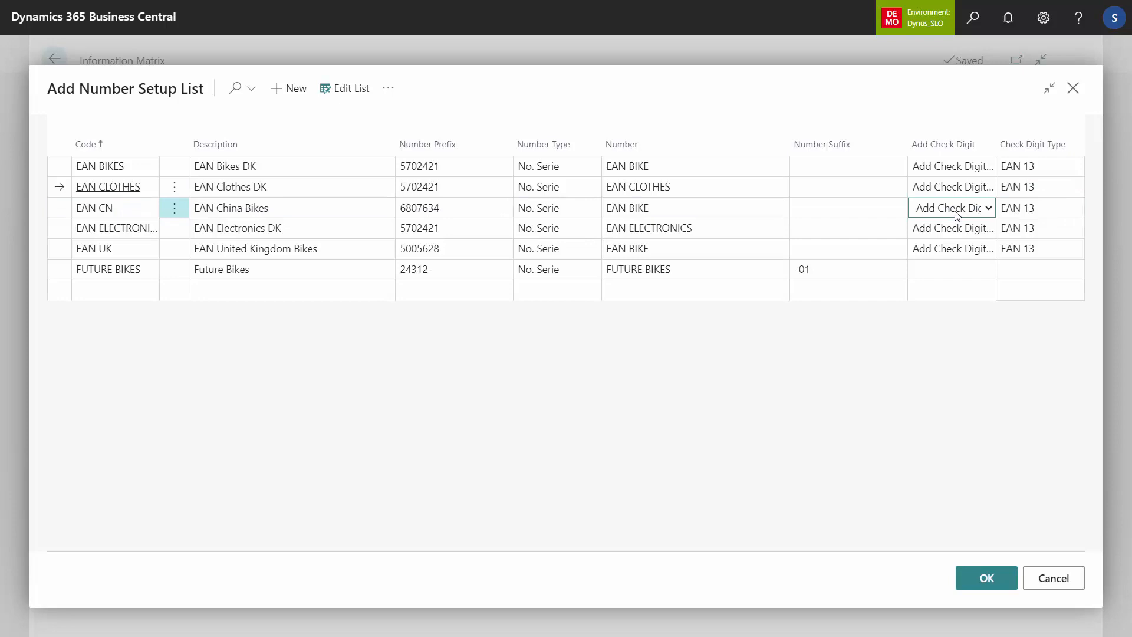
left_click(988, 208)
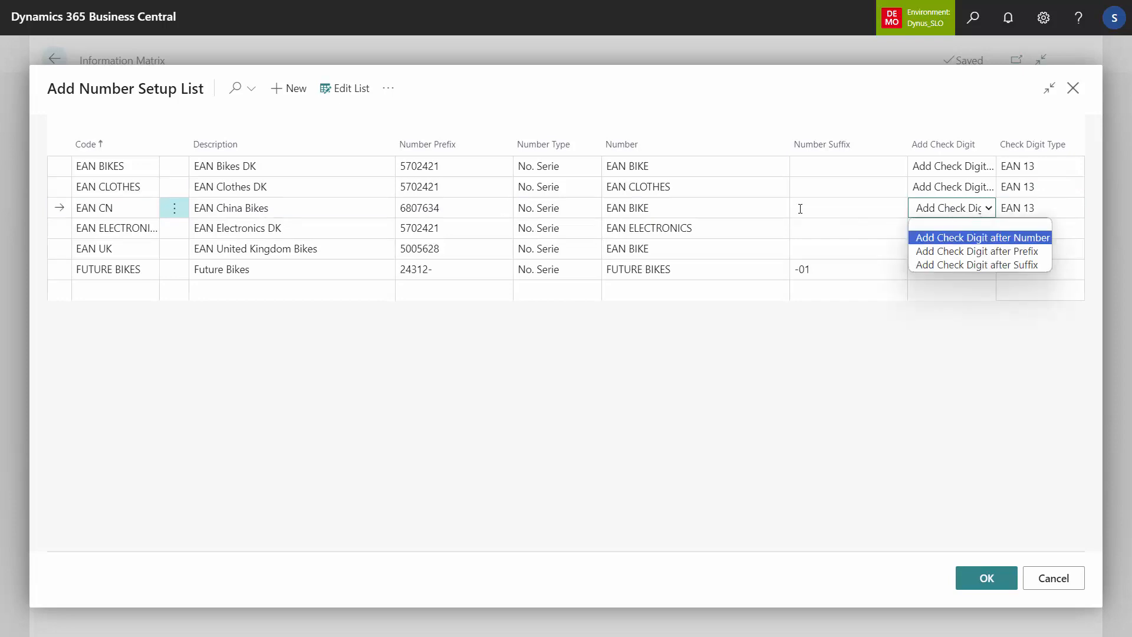
left_click(702, 205)
left_click(702, 207)
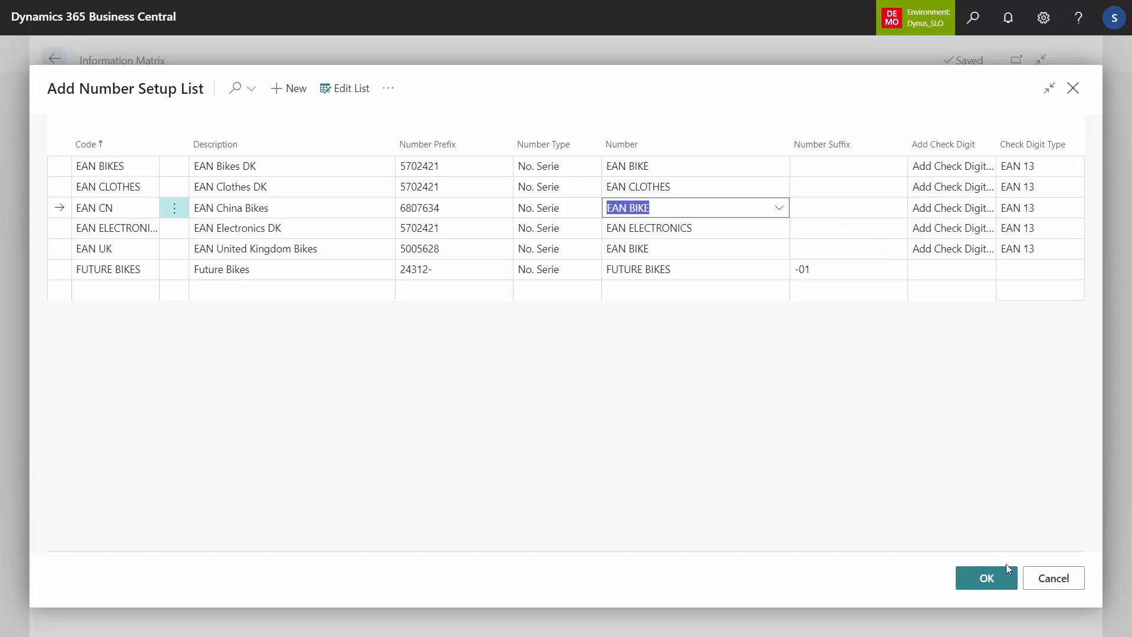
left_click(1048, 579)
Step: Assign the EAN BIKES number setup to EAN DK (Value) and the EAN UK setup to EAN UK (Value)
left_click(644, 361)
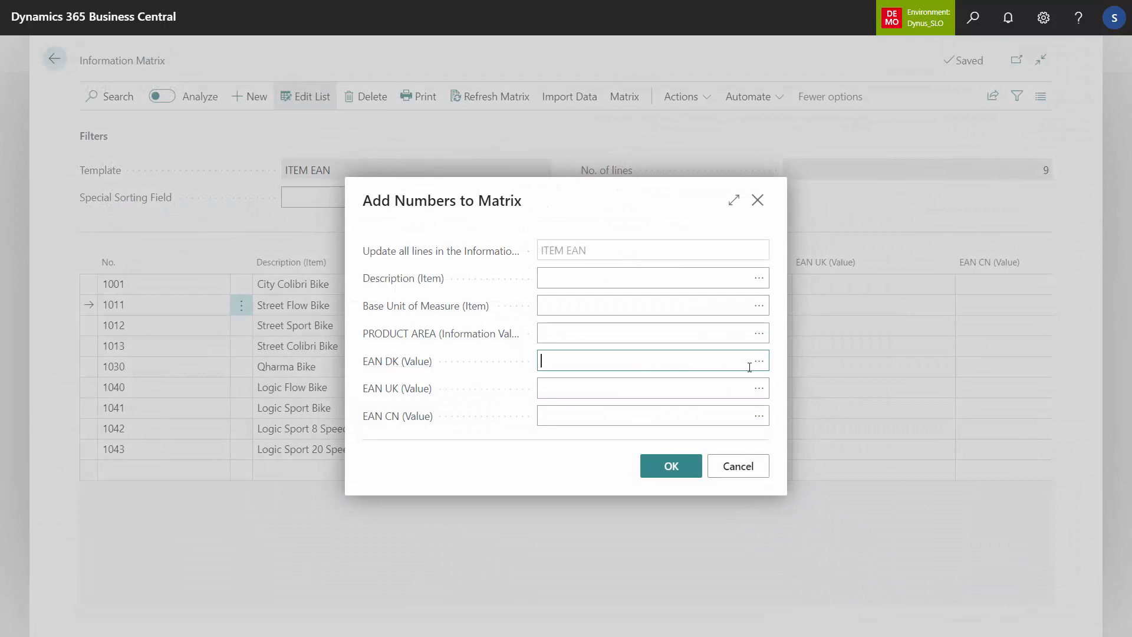
left_click(759, 362)
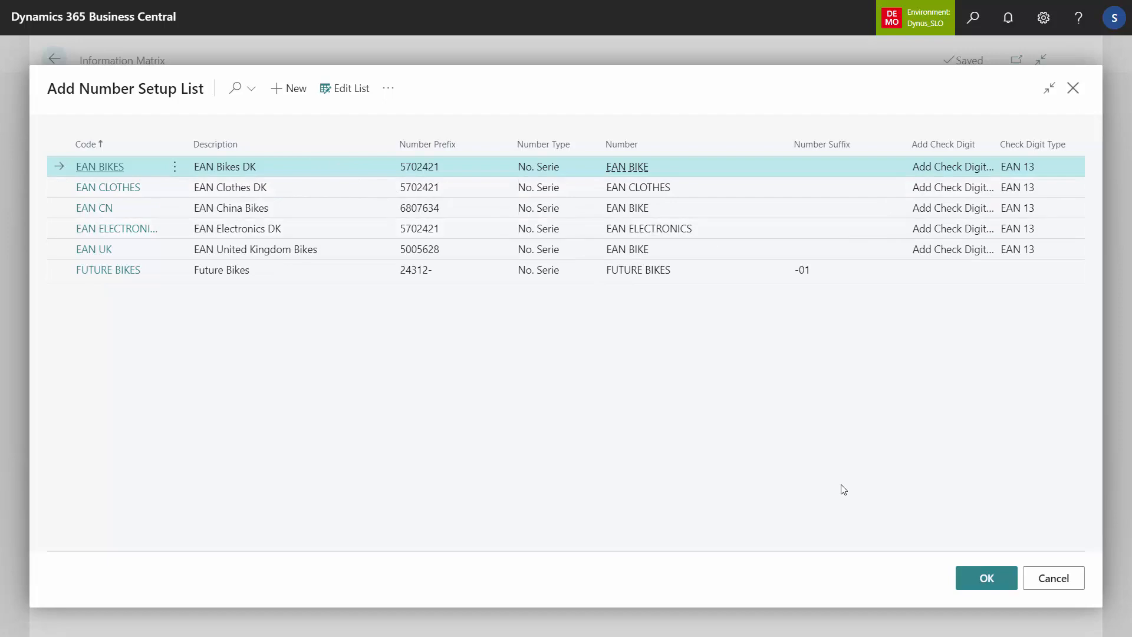
left_click(1000, 584)
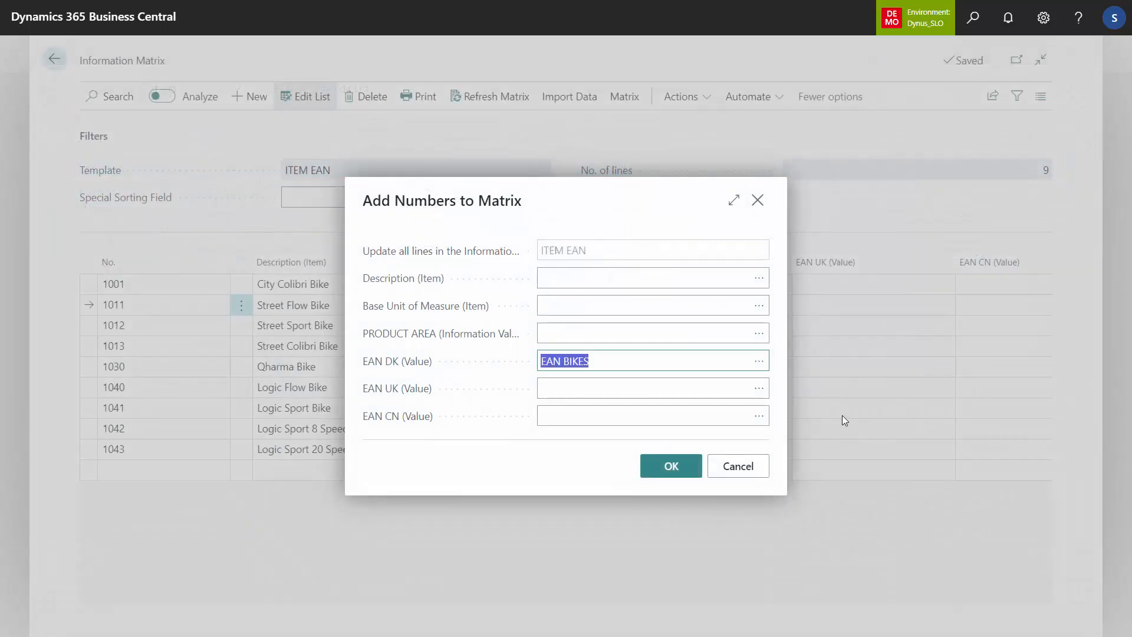
left_click(759, 389)
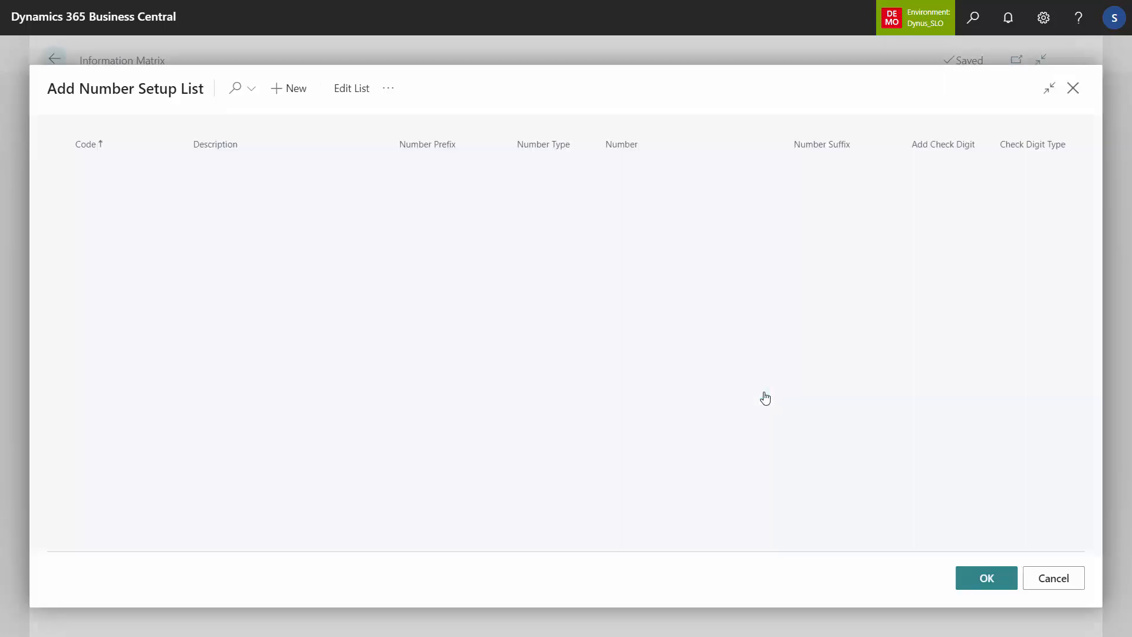
left_click(316, 255)
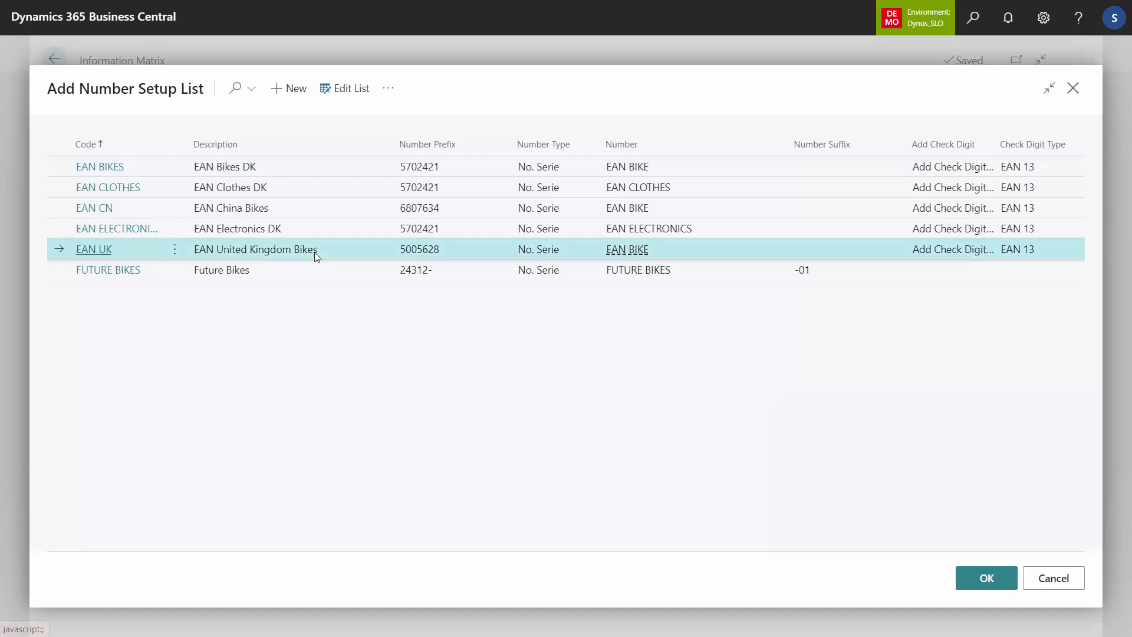
left_click(984, 578)
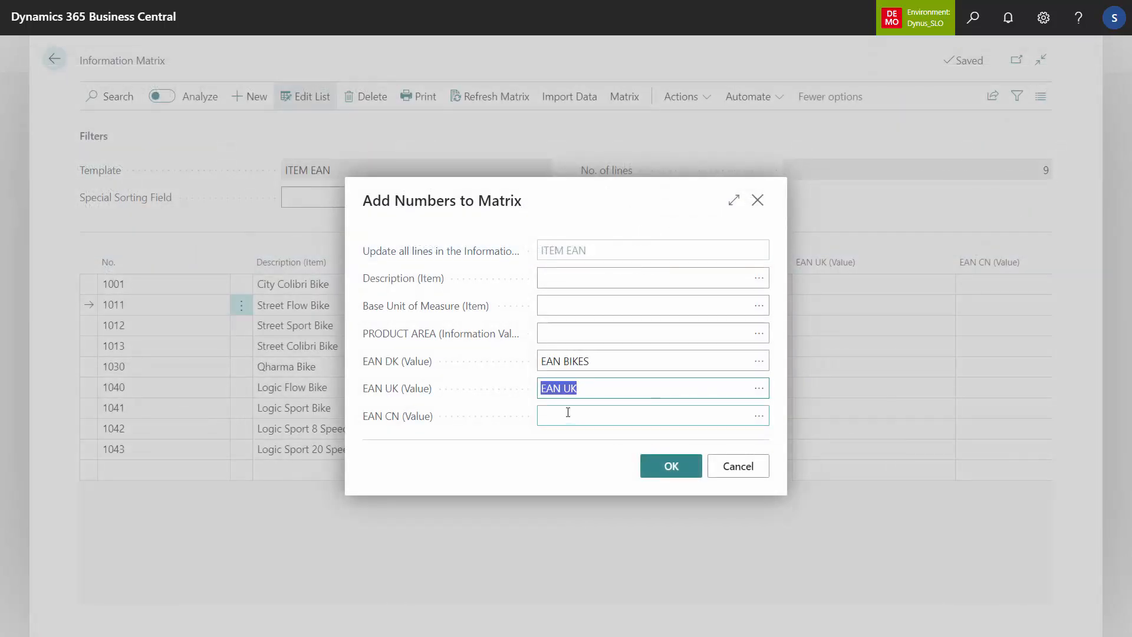
Step: Assign the EAN CN number setup to EAN CN (Value) and update all matrix lines with the new numbers
left_click(592, 413)
left_click(757, 416)
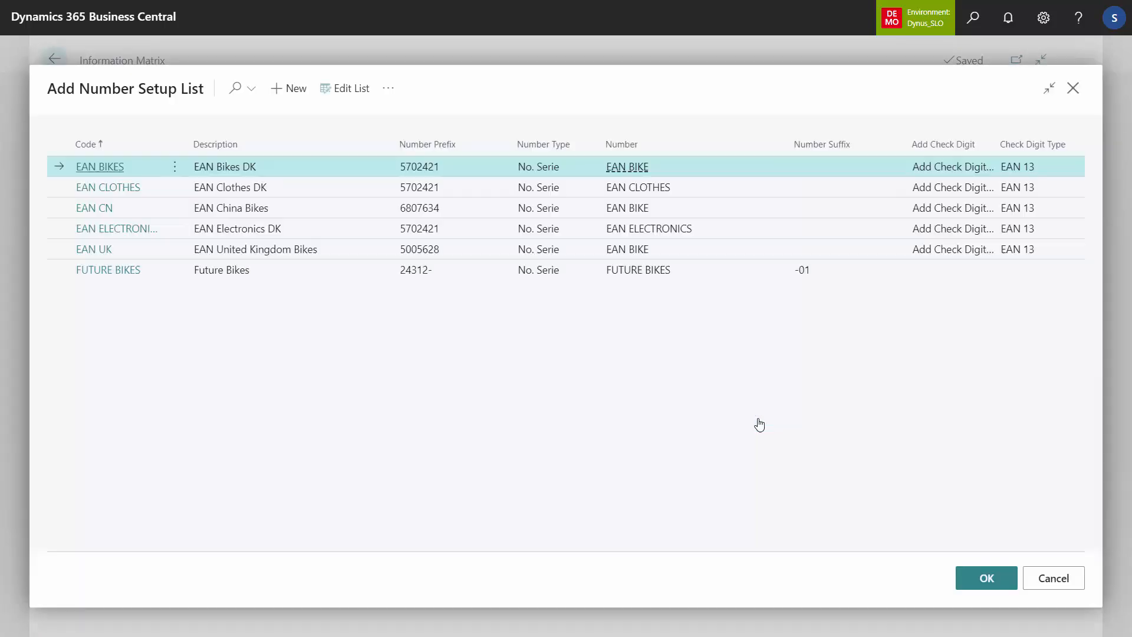
left_click(271, 209)
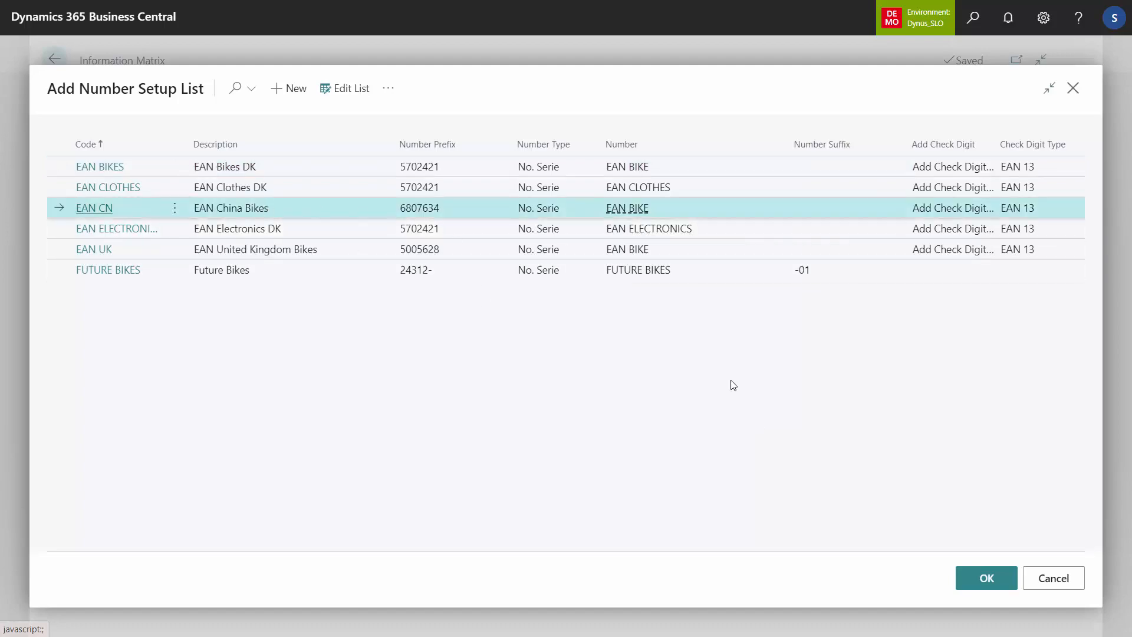
left_click(986, 579)
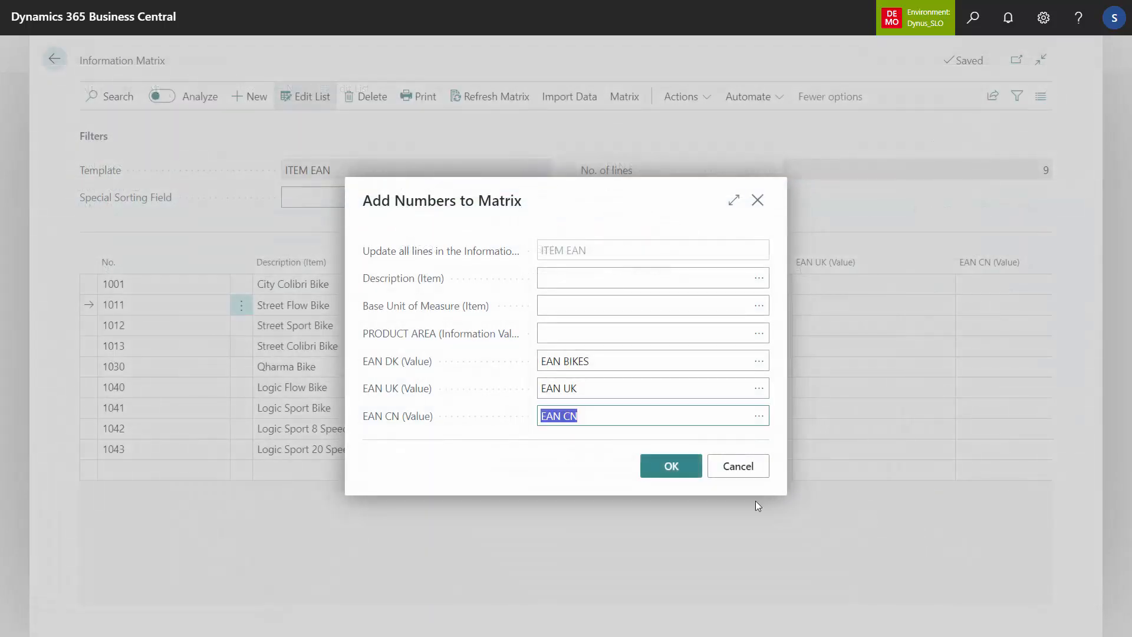
left_click(664, 468)
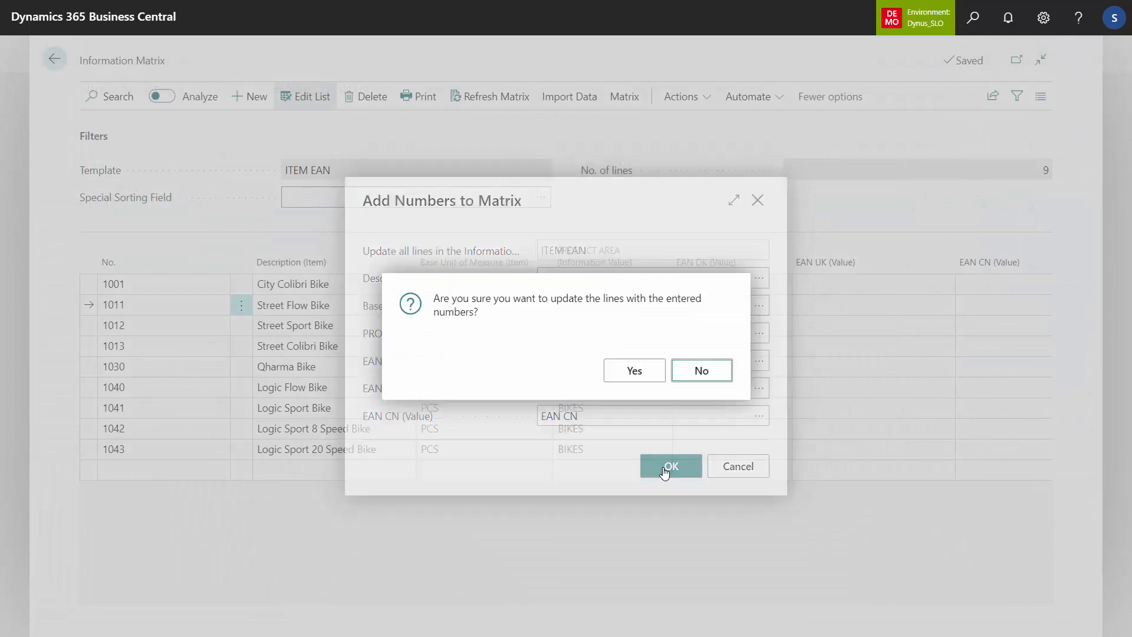
left_click(632, 370)
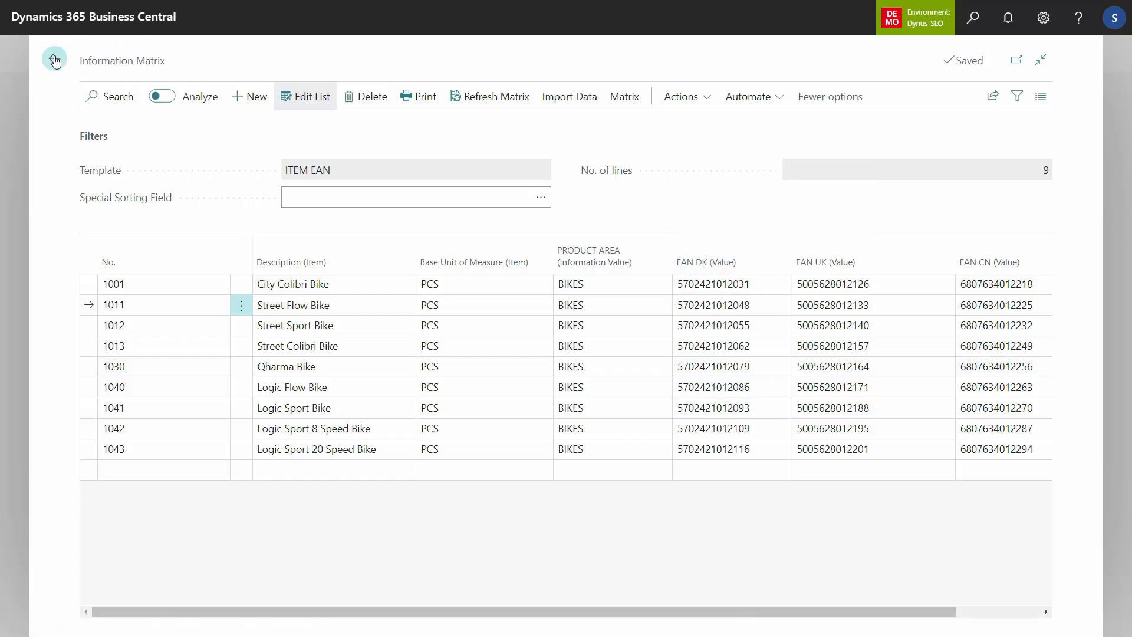
Step: Leave the item matrix and open the master data specifications of the customer Future Bikes Düsseldorf
left_click(55, 59)
left_click(56, 59)
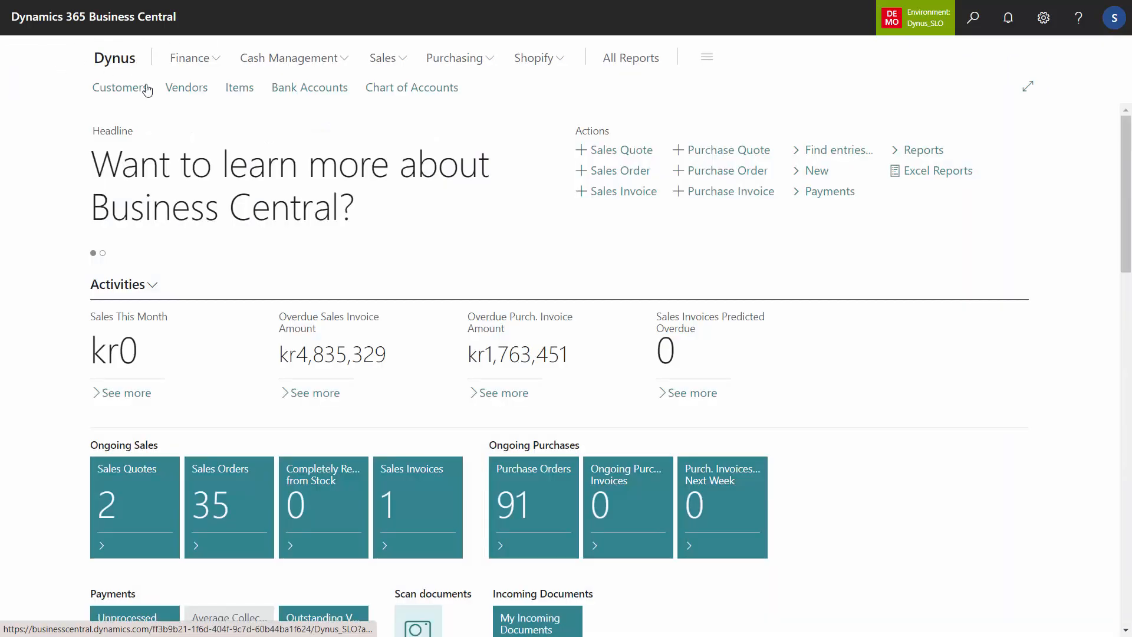
left_click(131, 96)
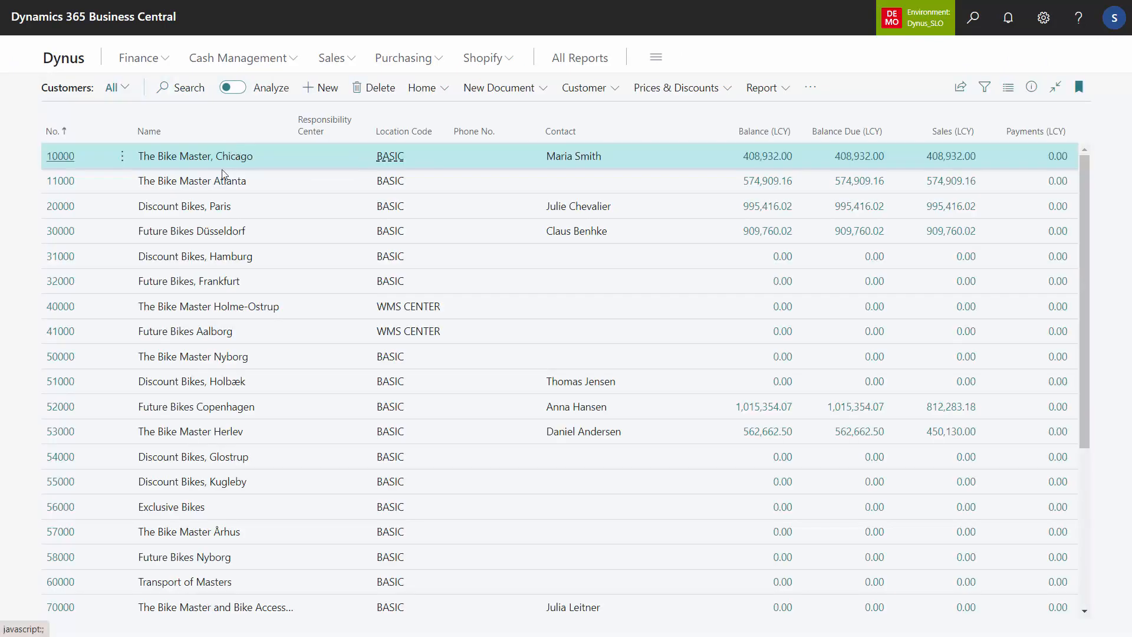
left_click(210, 241)
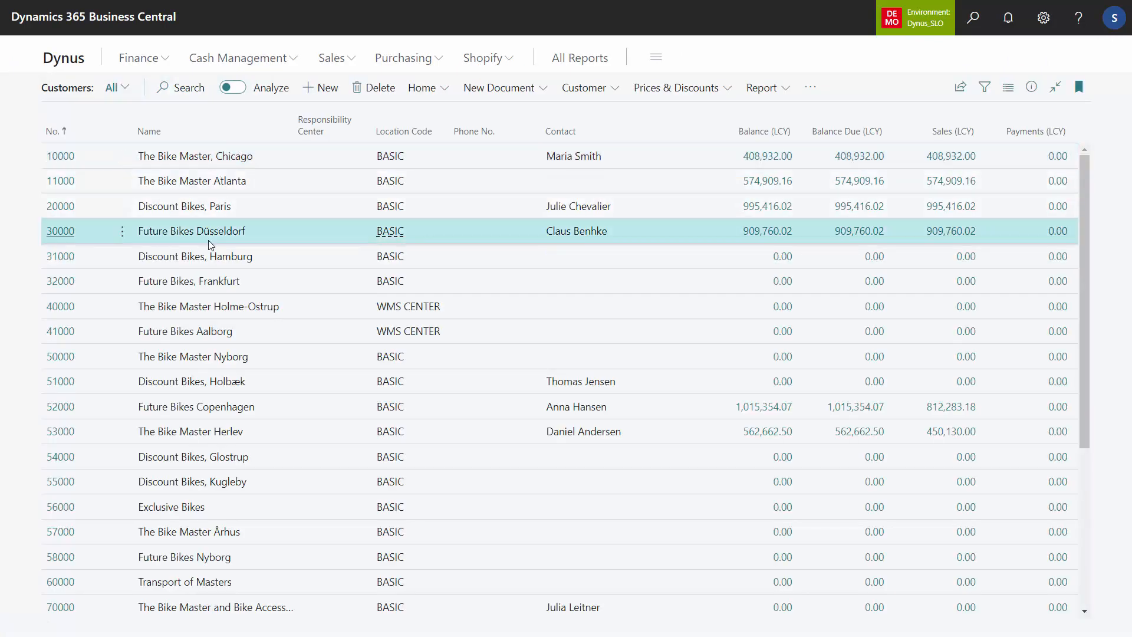
left_click(811, 87)
mouse_move(793, 115)
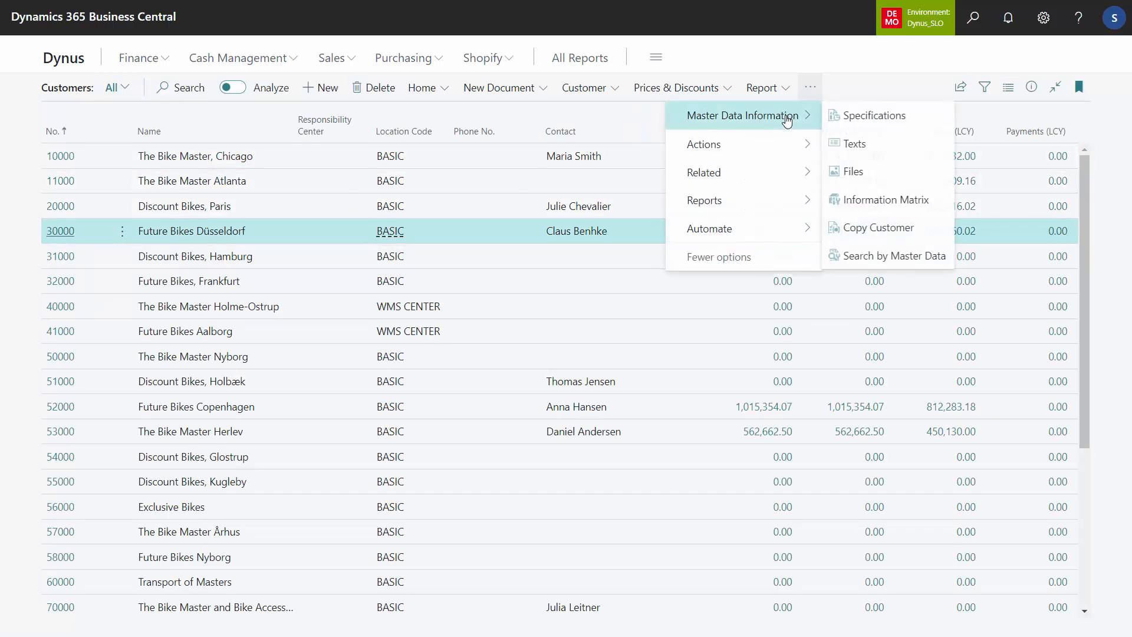
left_click(836, 121)
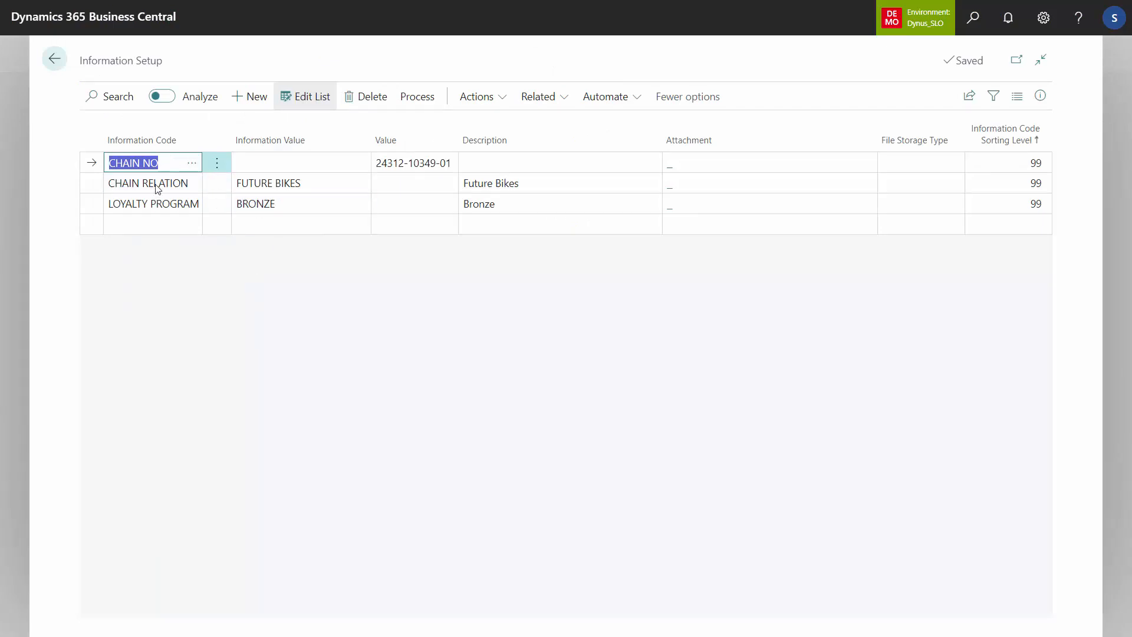
Step: Examine the available CHAIN RELATION values and the parts of the customer's CHAIN NO value, and return to the customer list
left_click(329, 179)
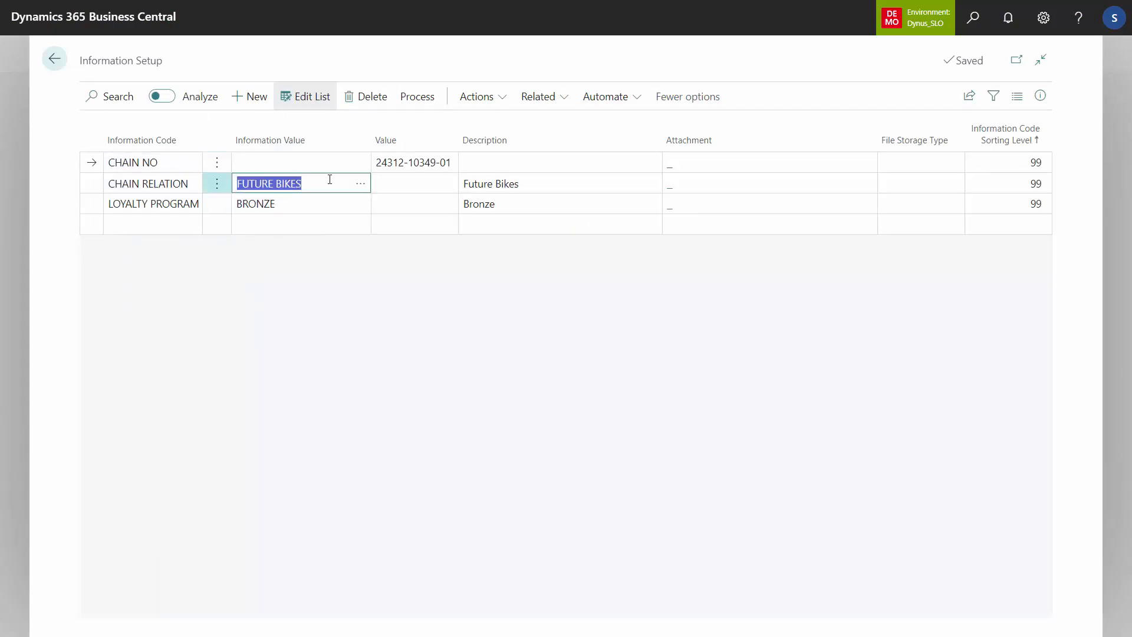
left_click(359, 188)
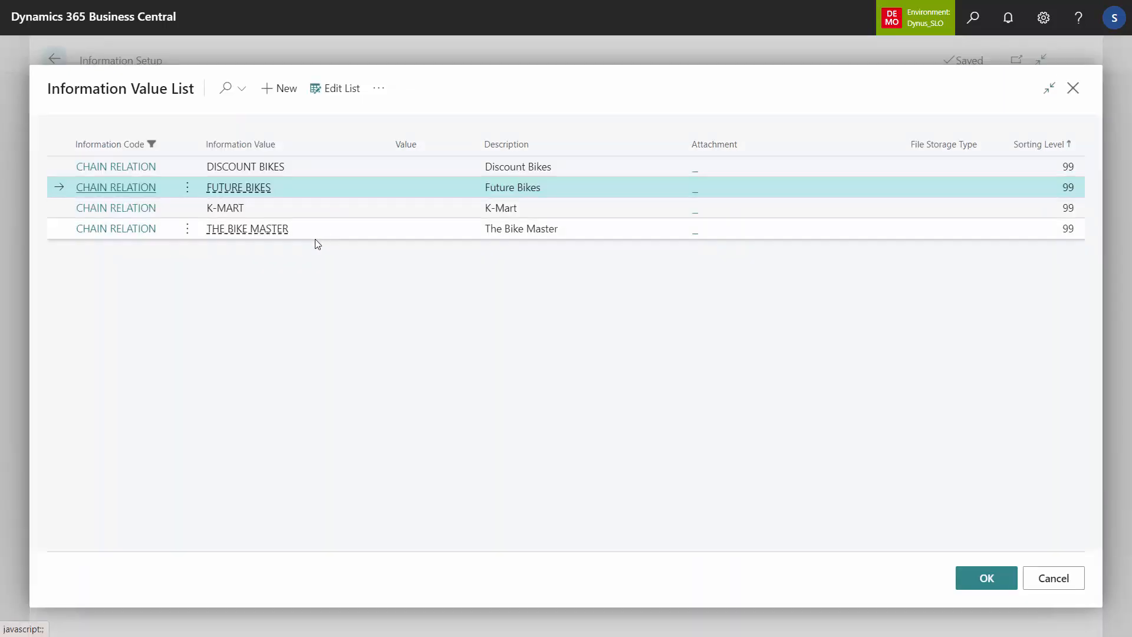
key("Escape")
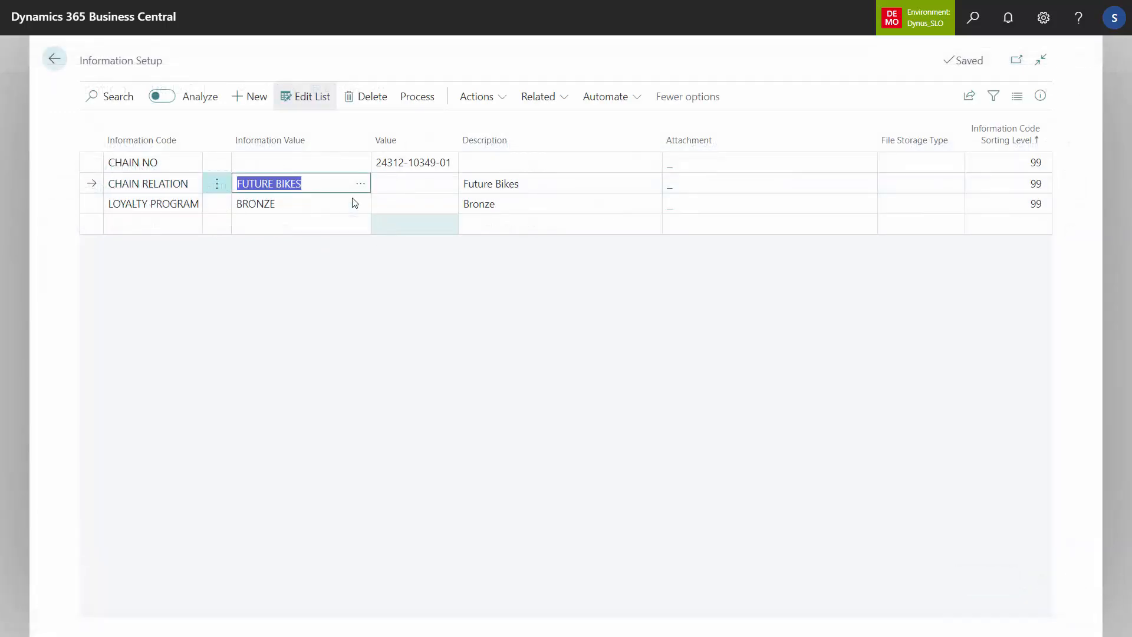
left_click(413, 164)
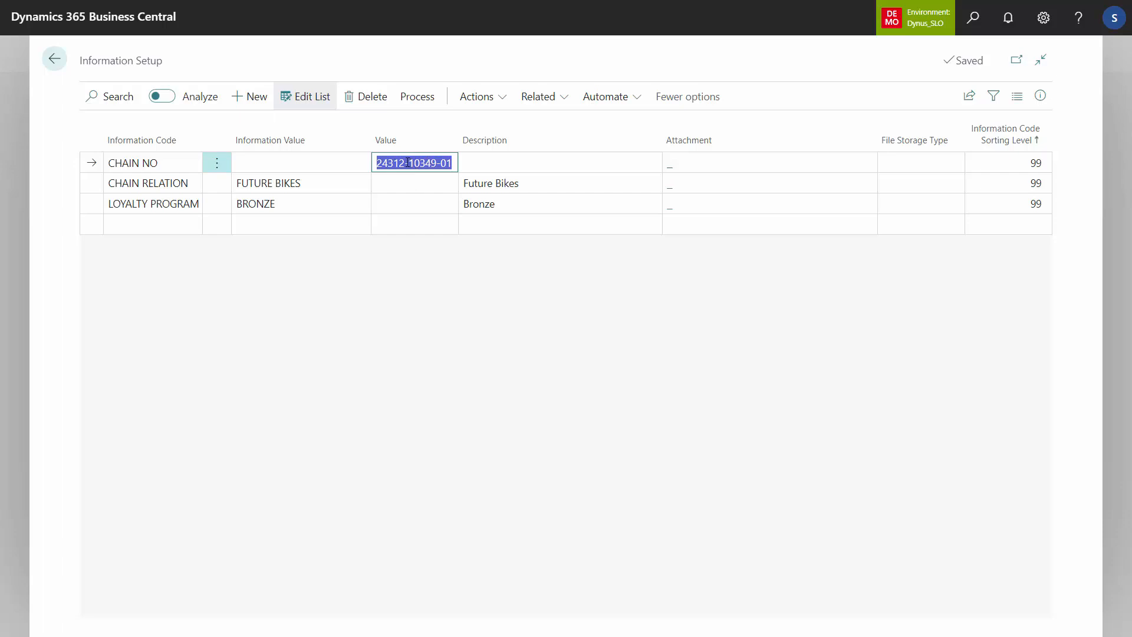
left_click(400, 162)
left_click_drag(404, 163, 364, 164)
mouse_move(437, 164)
left_mouse_down()
mouse_move(457, 164)
mouse_move(415, 163)
left_mouse_up()
left_click(431, 164)
left_click(62, 68)
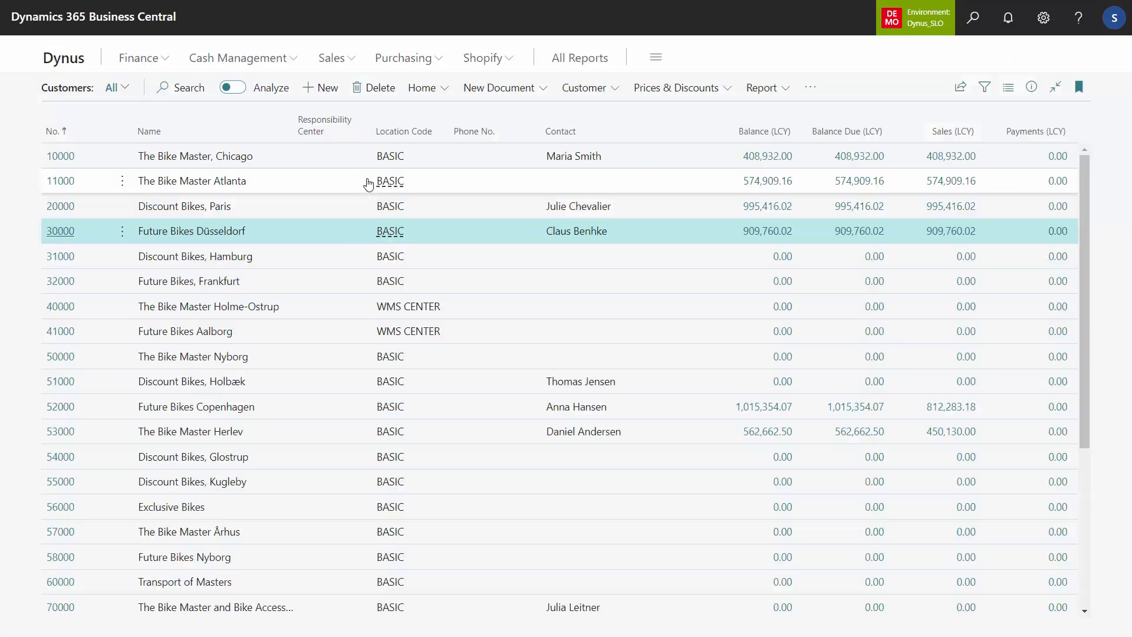
Step: Open the customer Information Matrix with the CUSTOMER CHANGING DATA template
left_click(810, 87)
mouse_move(811, 120)
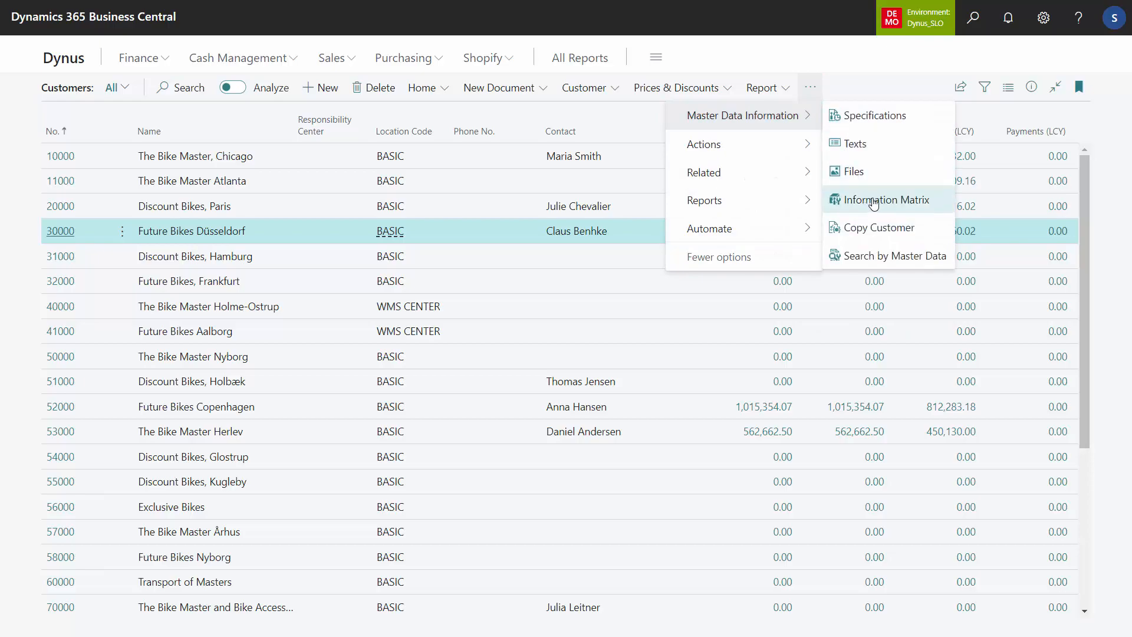
left_click(893, 197)
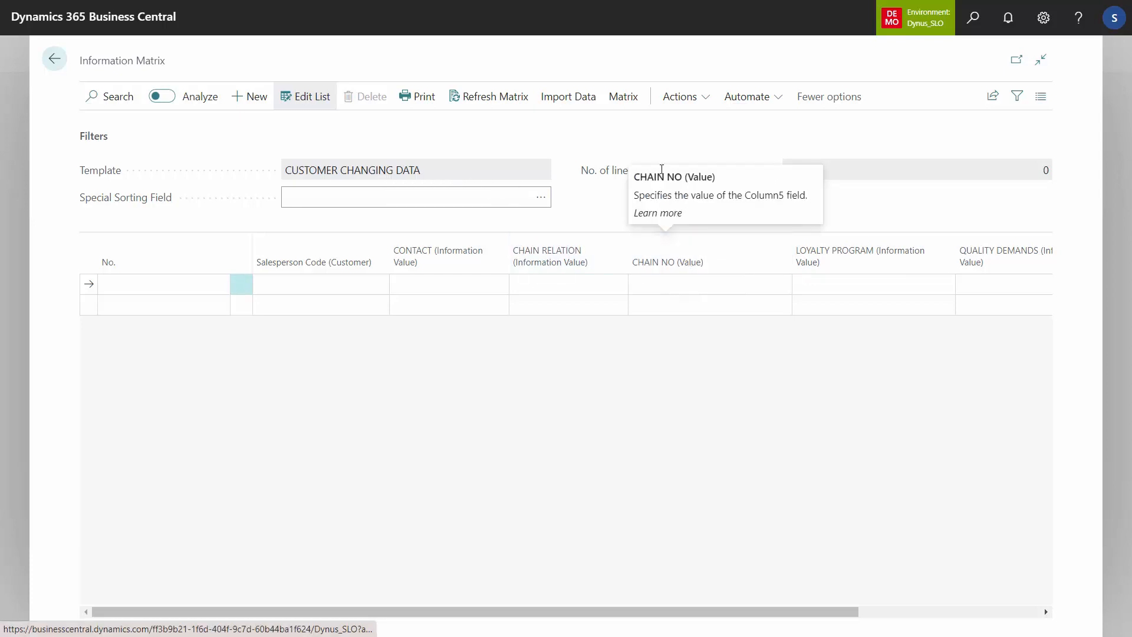
Step: Import customers from information into the matrix, filtered to information code CHAIN RELATION and information value FUTURE BIKES
left_click(577, 96)
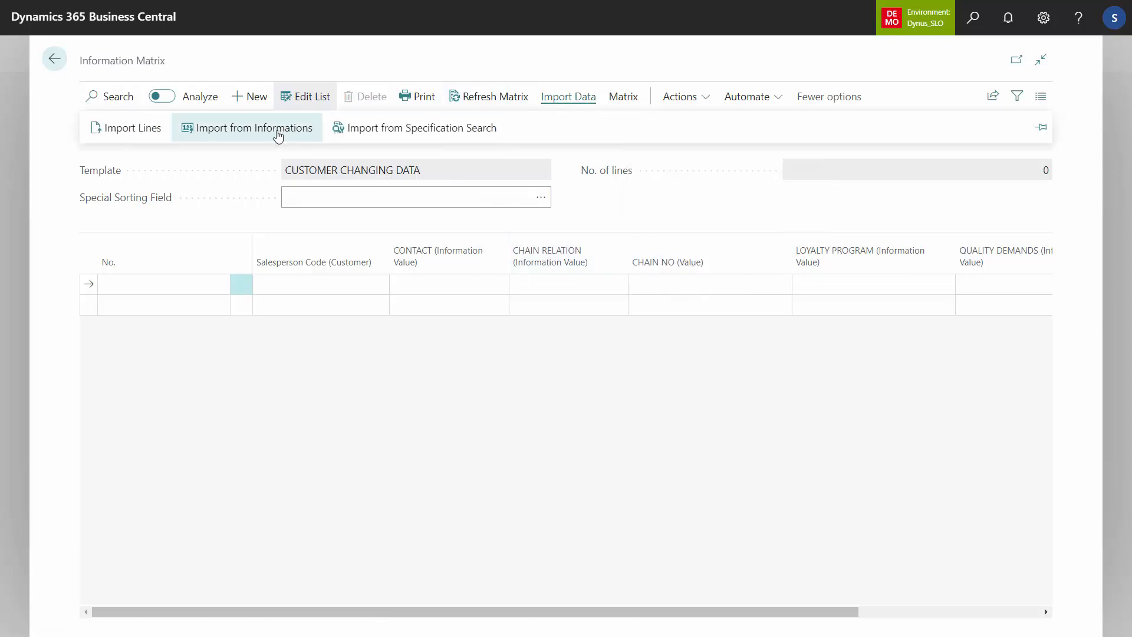
left_click(276, 131)
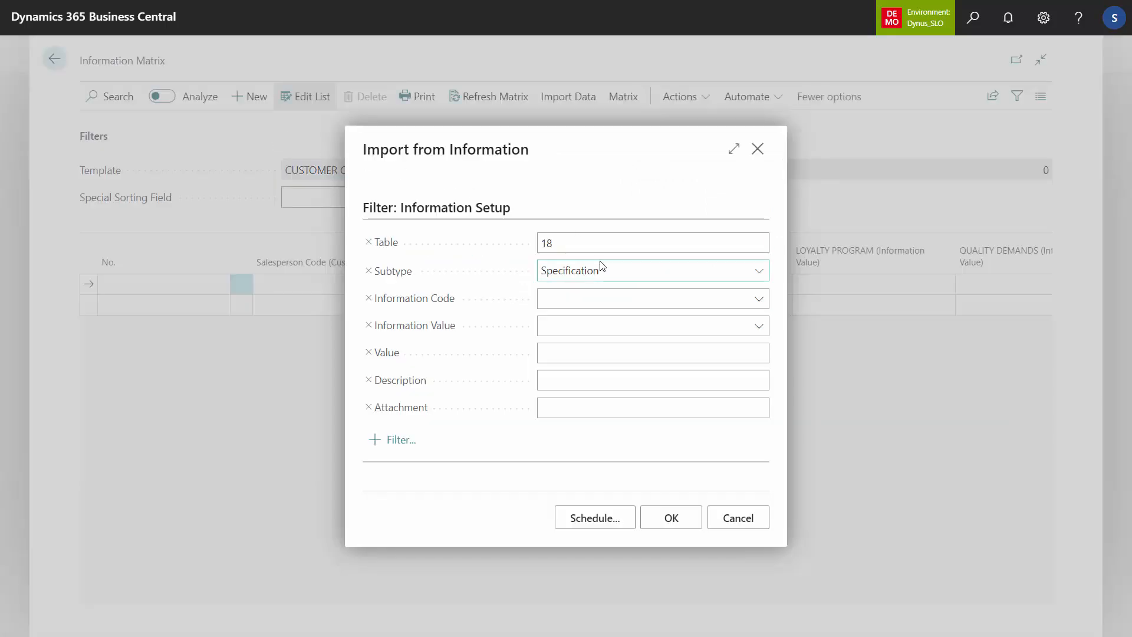
left_click(613, 298)
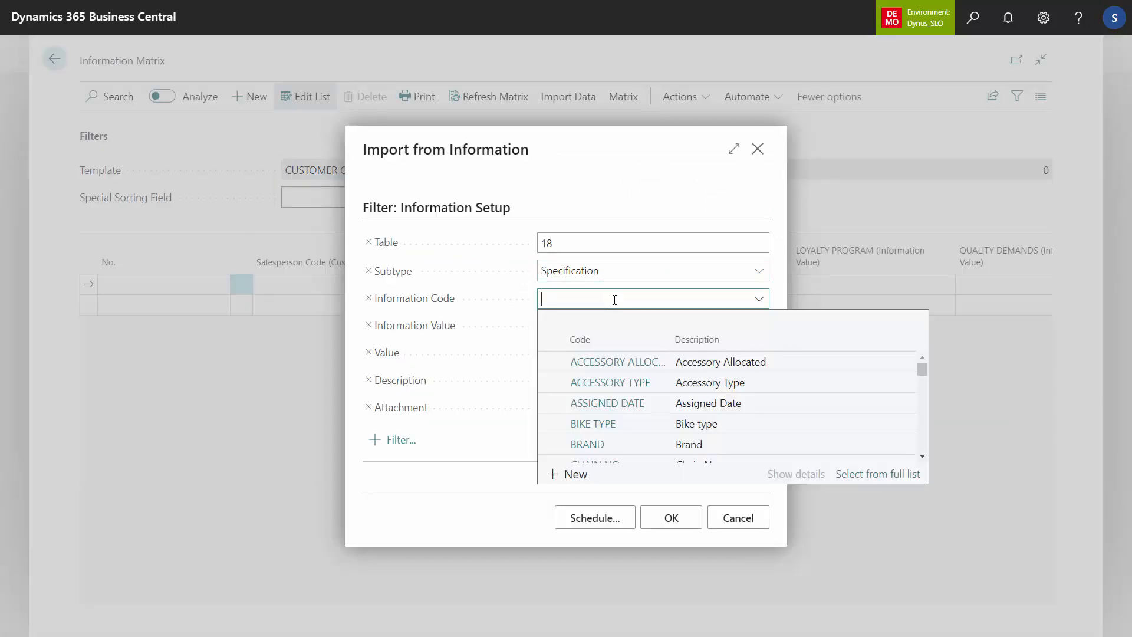
type("chai")
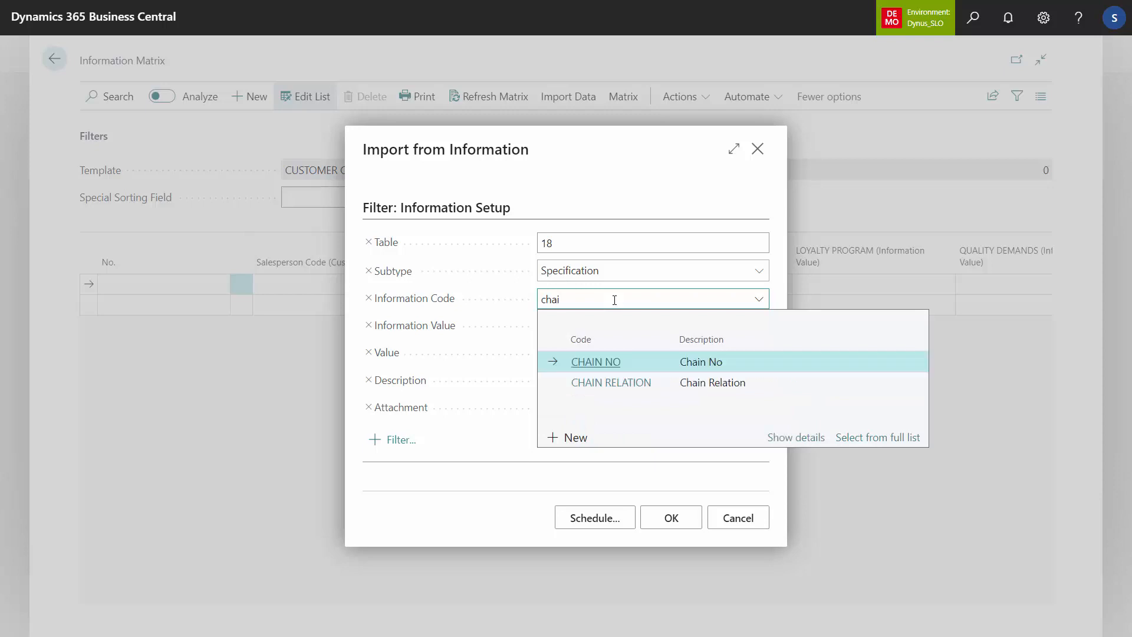
left_click(697, 380)
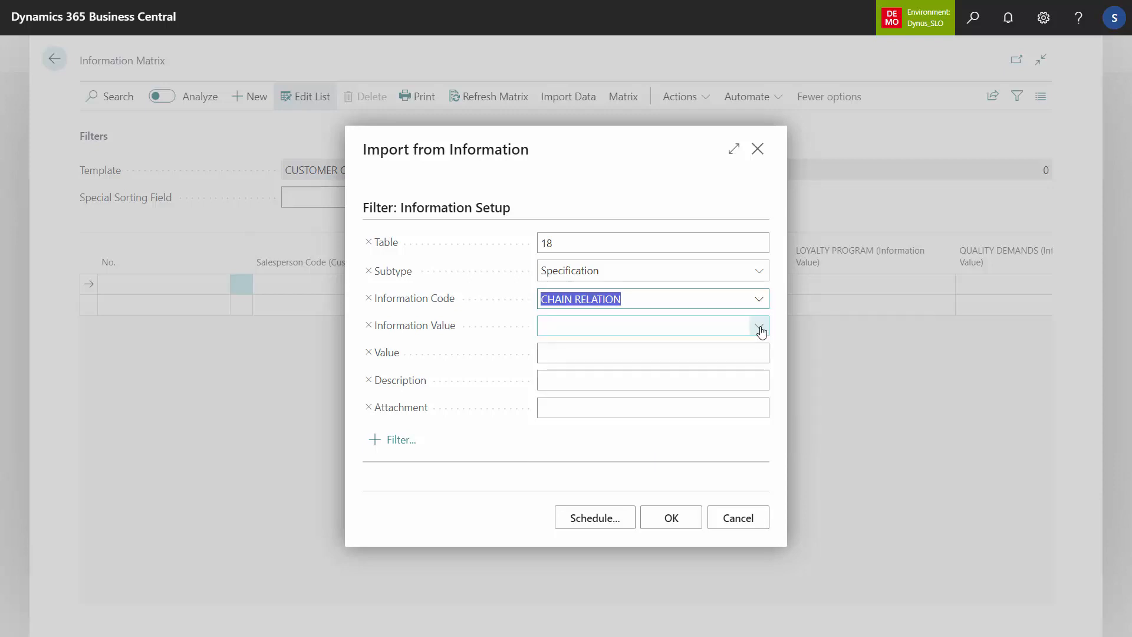
left_click(759, 327)
left_click(678, 410)
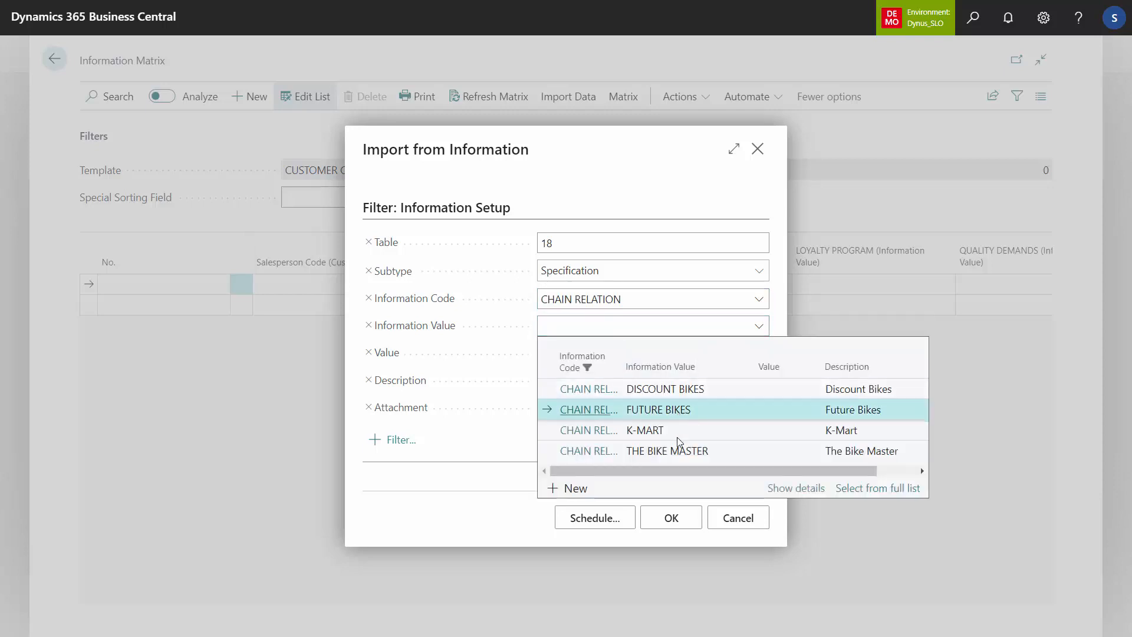
left_click(670, 527)
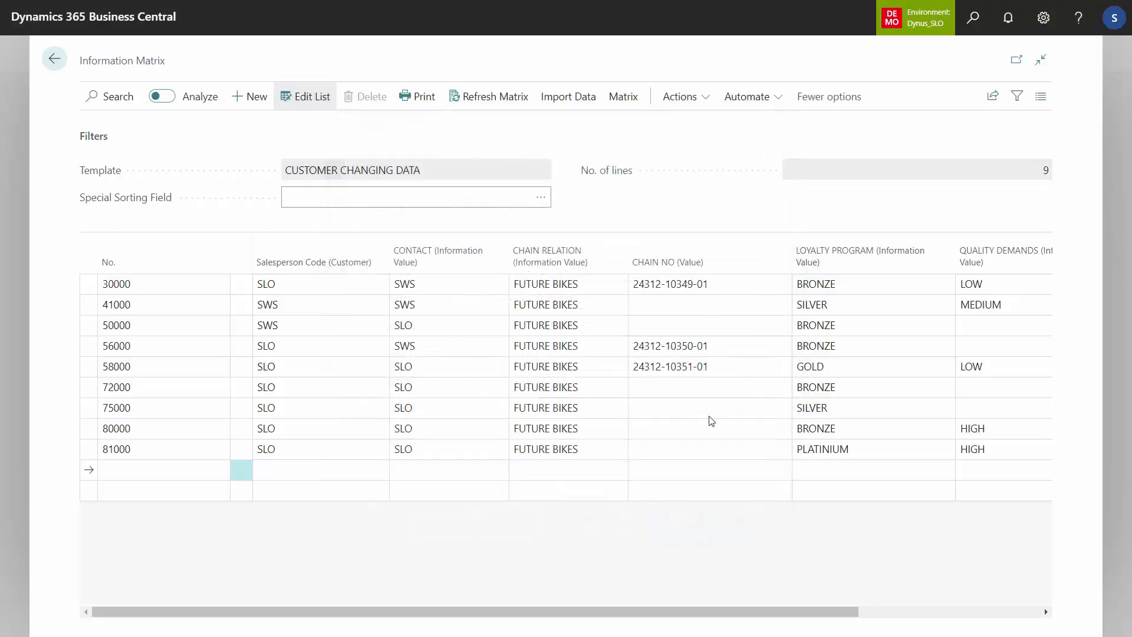
Step: Delete the matrix lines of the three customers that already have a CHAIN NO value
left_click(741, 289)
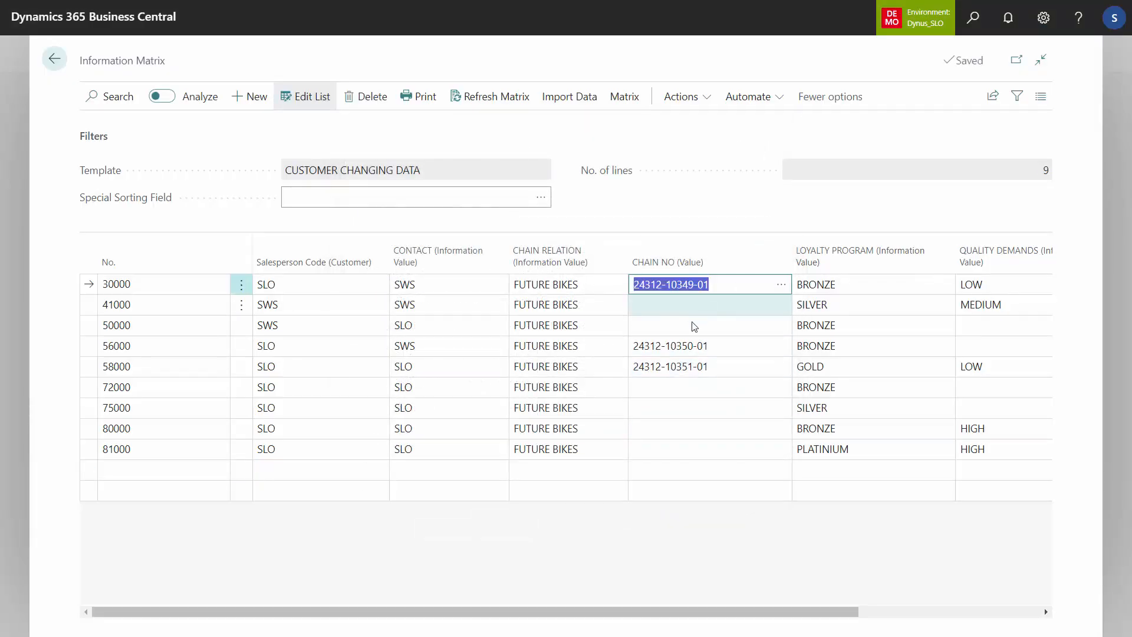
left_click(696, 348, "ctrl")
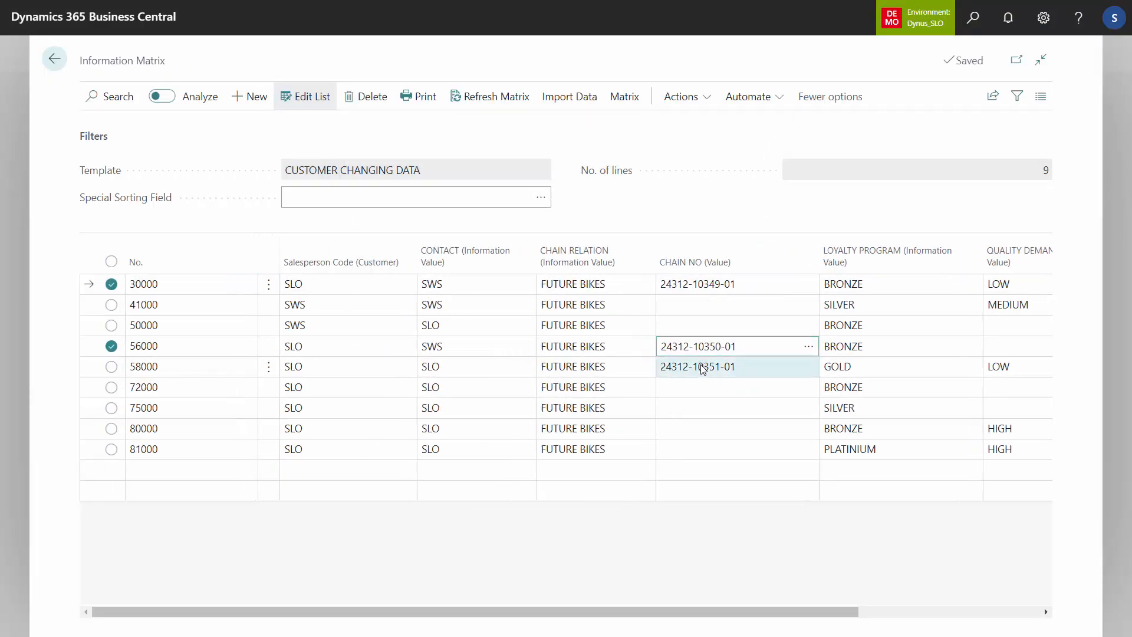
left_click(698, 366, "ctrl")
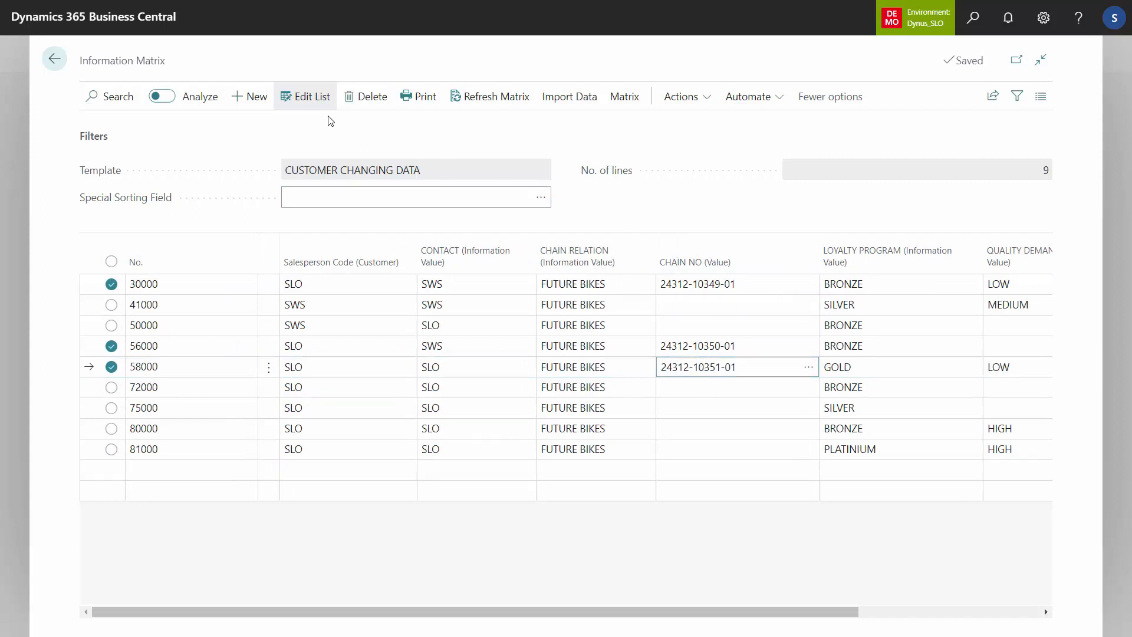
left_click(370, 98)
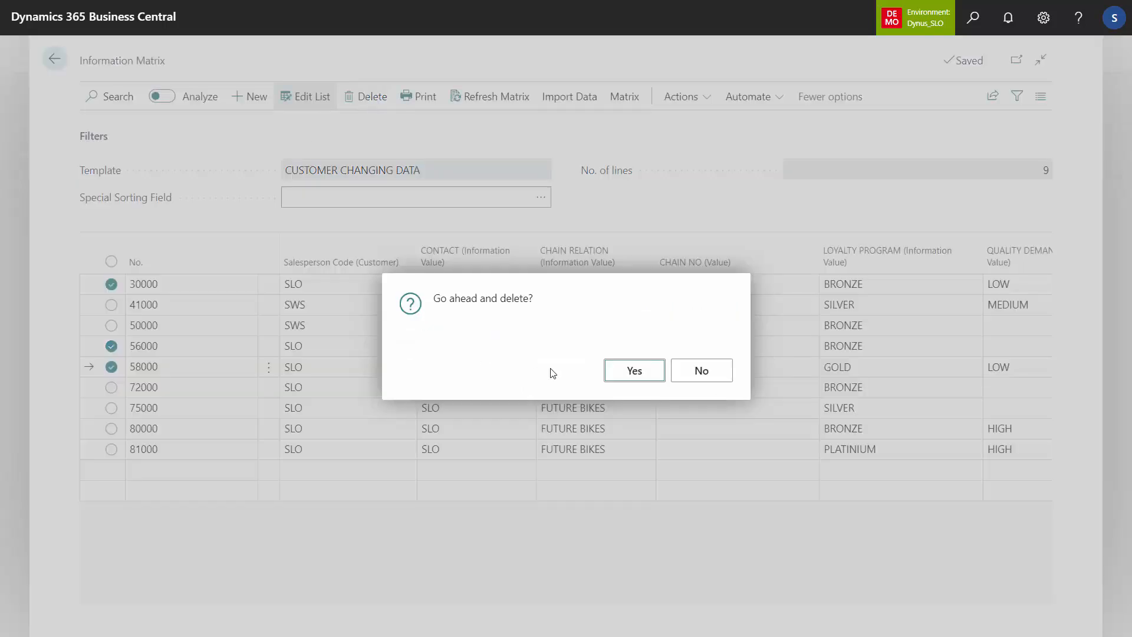
left_click(644, 372)
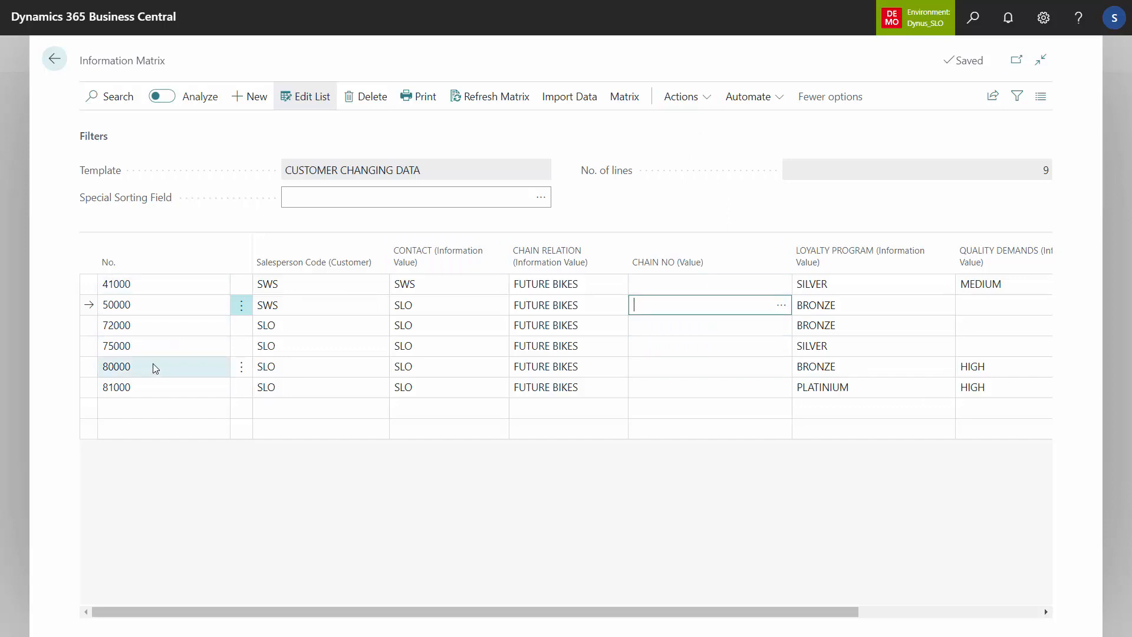
Step: Choose the FUTURE BIKES number setup for CHAIN NO (Value) when adding a number series to the matrix lines
left_click(693, 106)
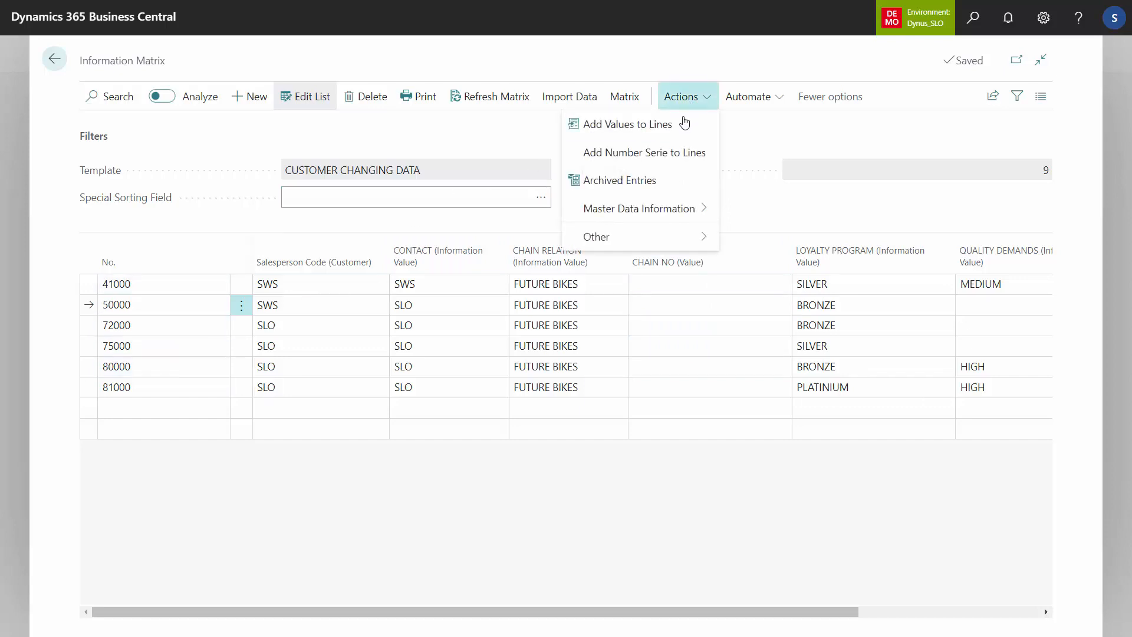
left_click(668, 155)
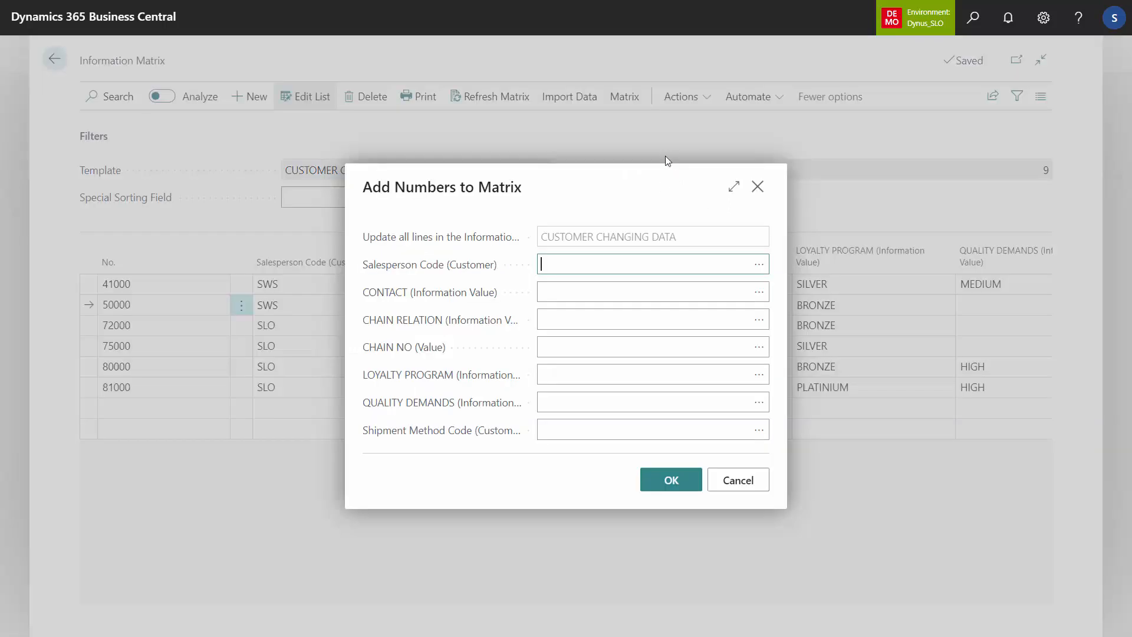
left_click(685, 344)
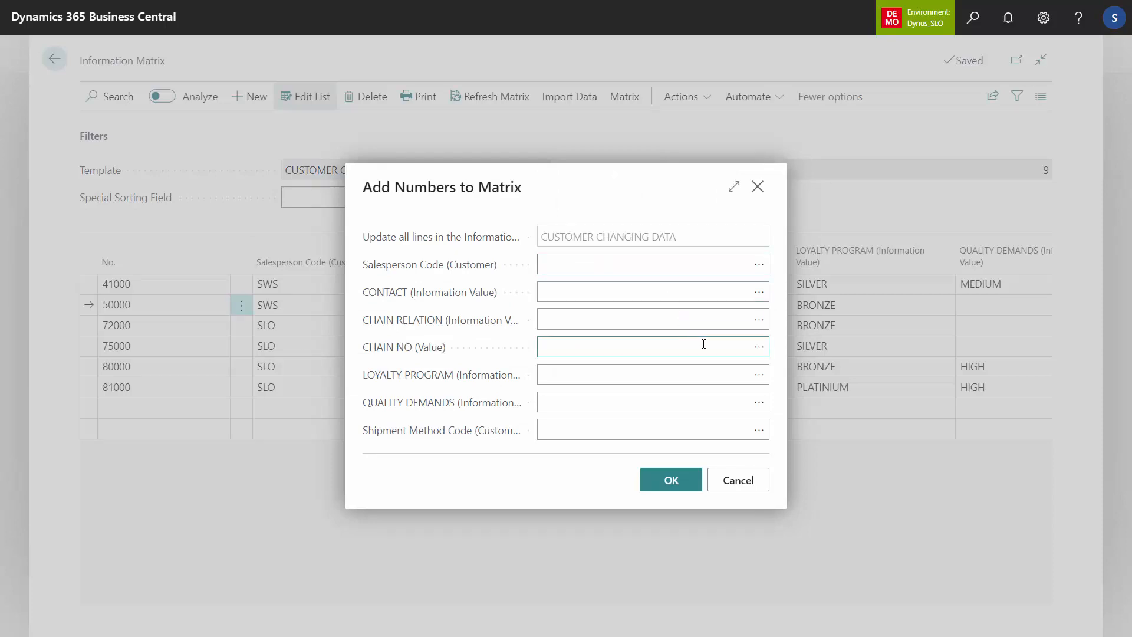
left_click(759, 348)
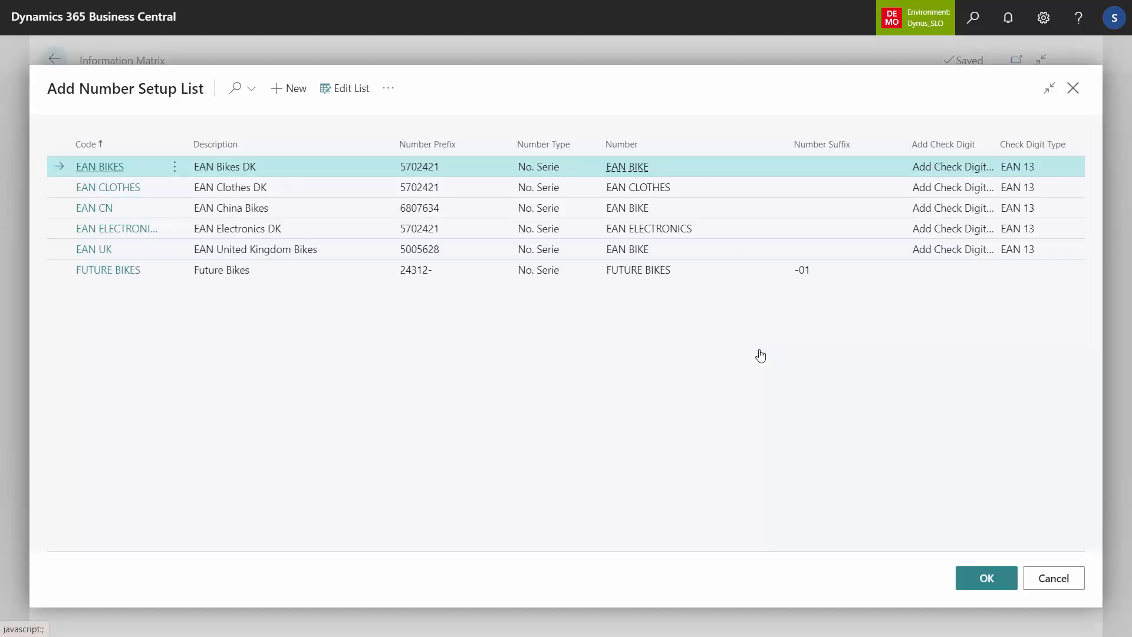
left_click(247, 273)
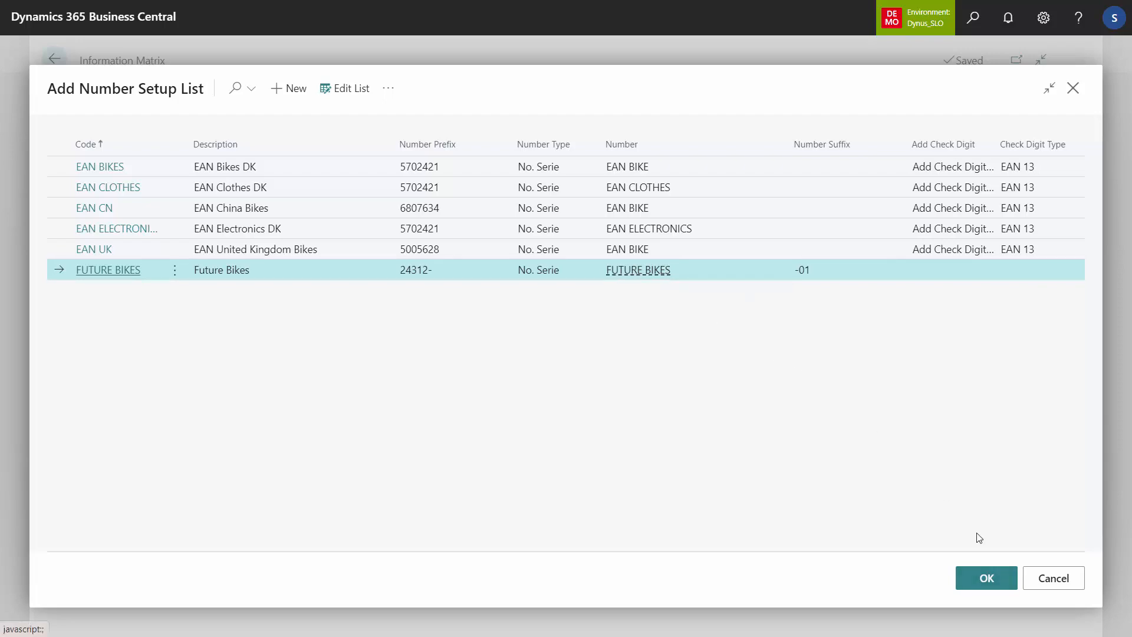
left_click(995, 579)
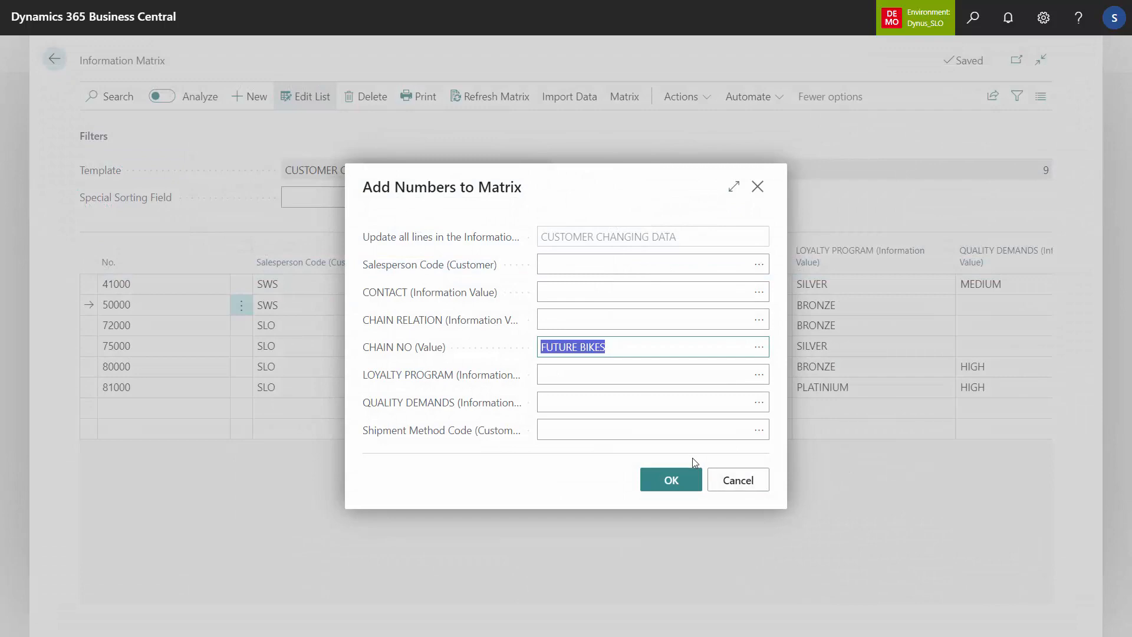
Step: Update all CUSTOMER CHANGING DATA lines with the new chain numbers and check the CHAIN NO column
left_click(678, 479)
left_click(635, 370)
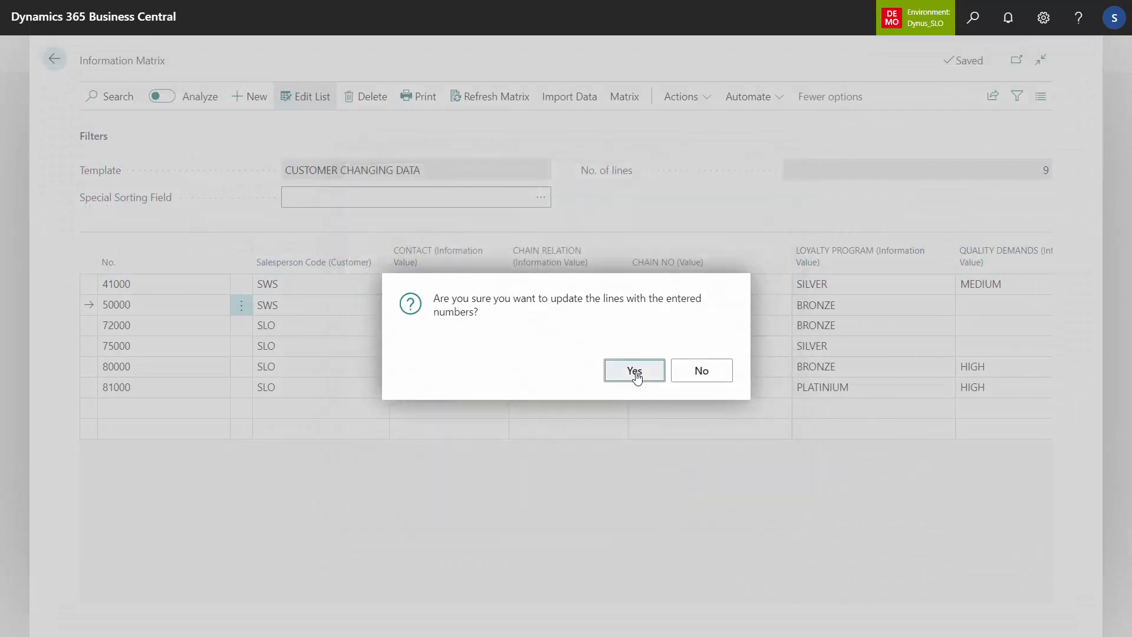
left_click(684, 366)
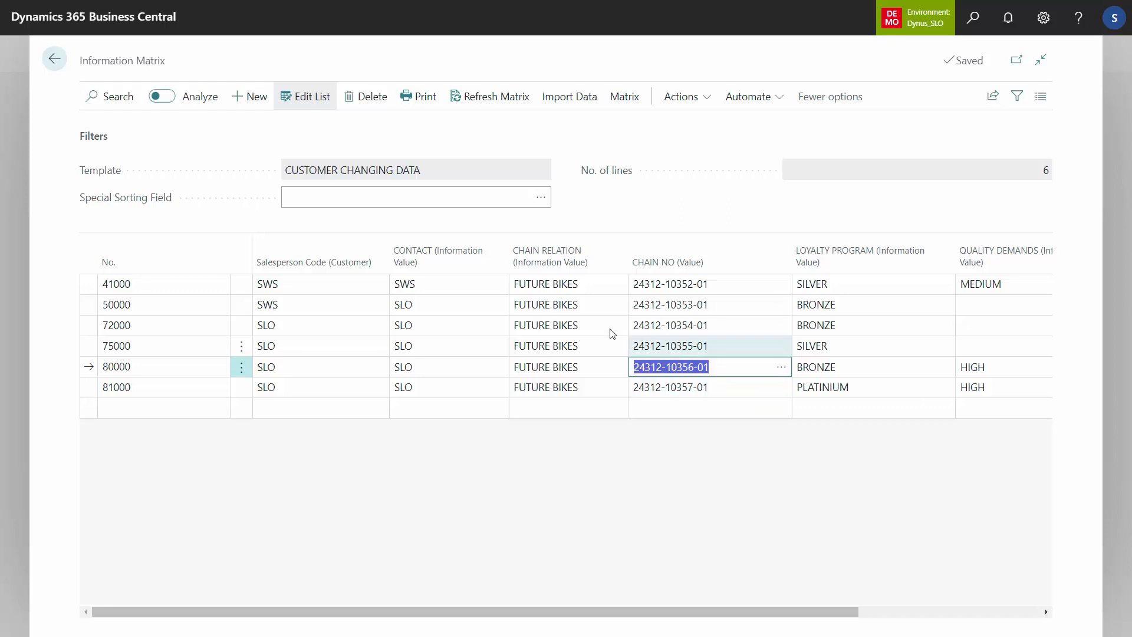
left_click(166, 372)
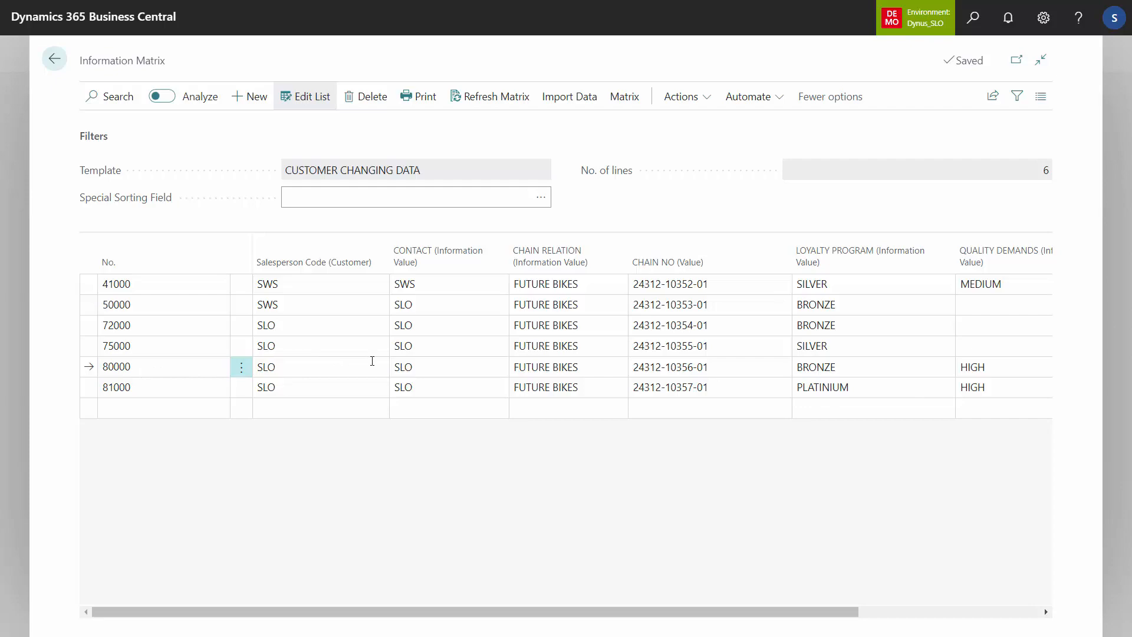
left_click(744, 372)
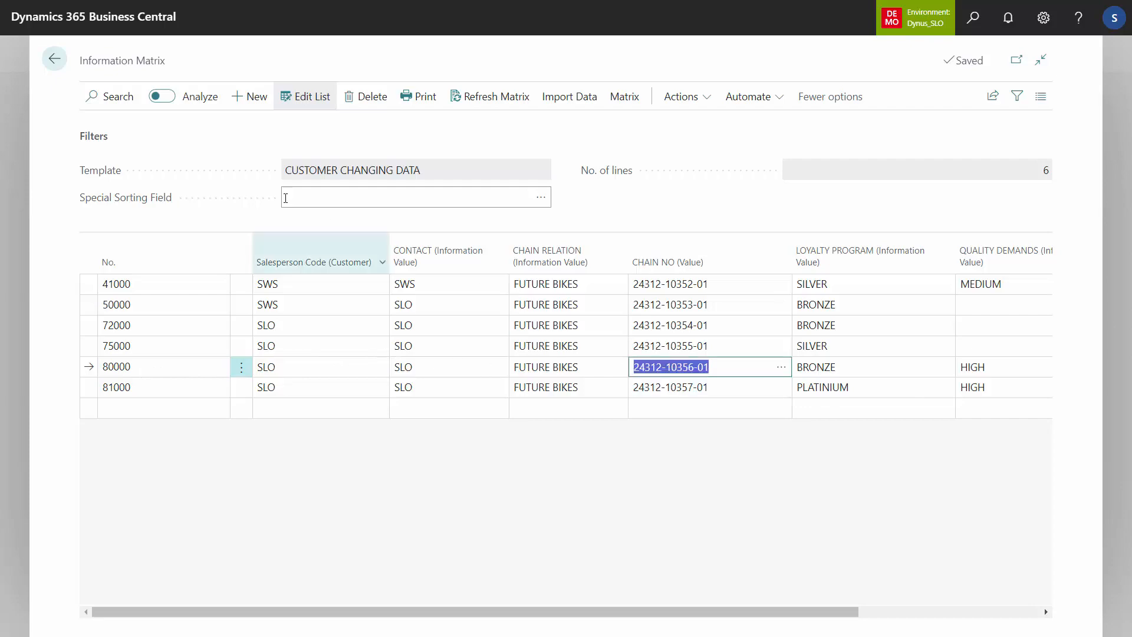
Step: Leave the information matrix and select the customer Future Bikes, London Ontario in the customer list
left_click(54, 58)
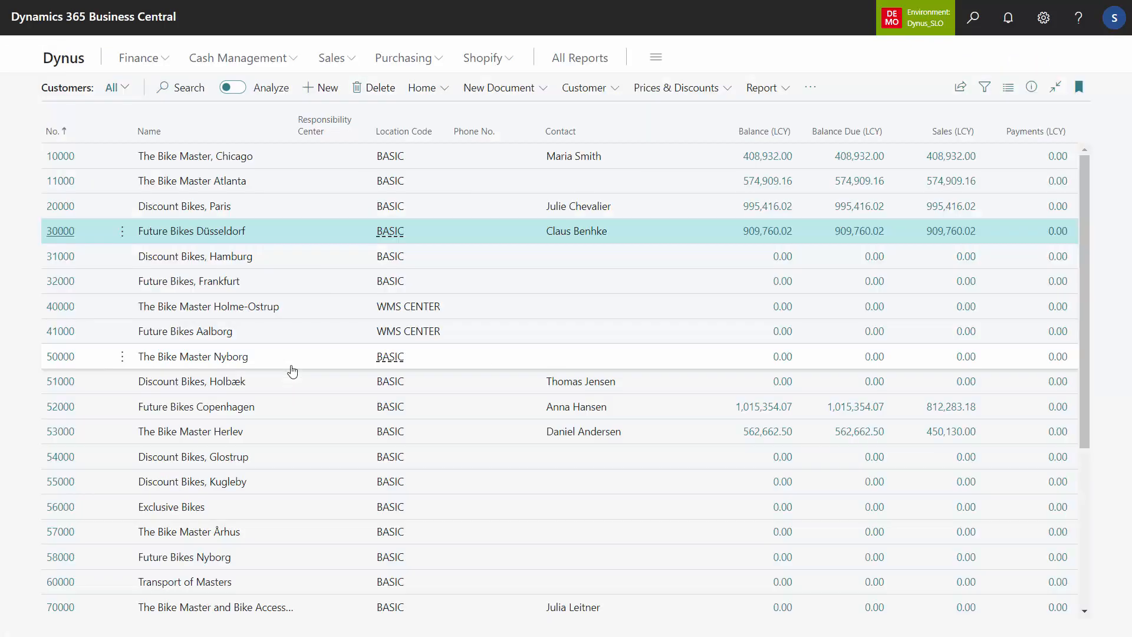
left_click(207, 536)
key("Down")
key("Down")
key("Down")
key("Down")
key("Down")
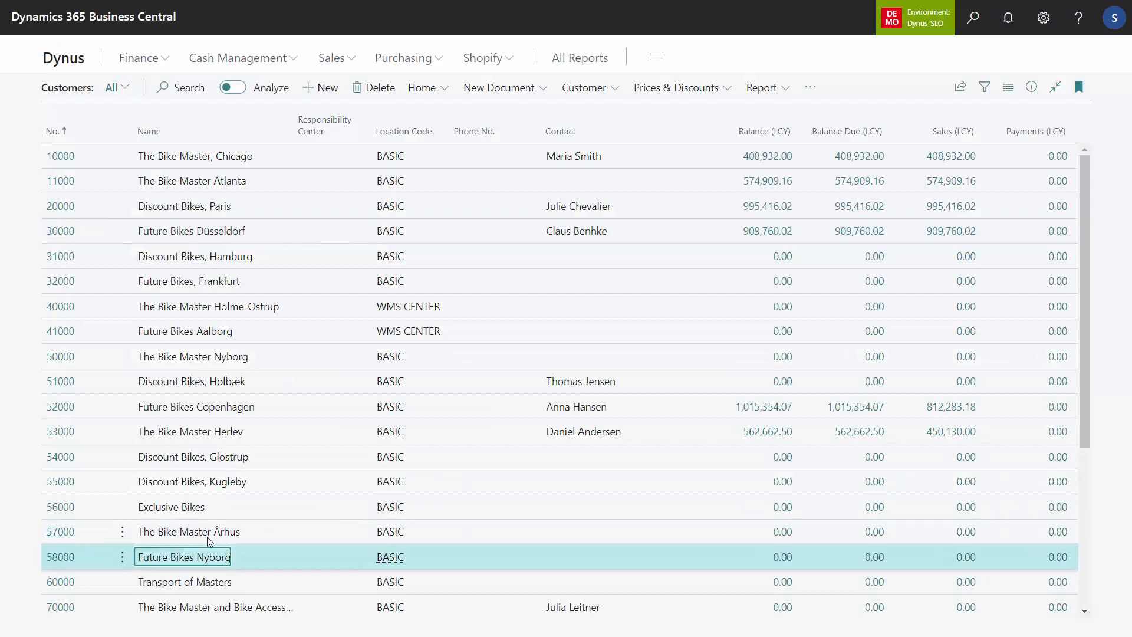
key("Down")
key("Down")
key("Down")
key("Down")
key("Down")
key("Down")
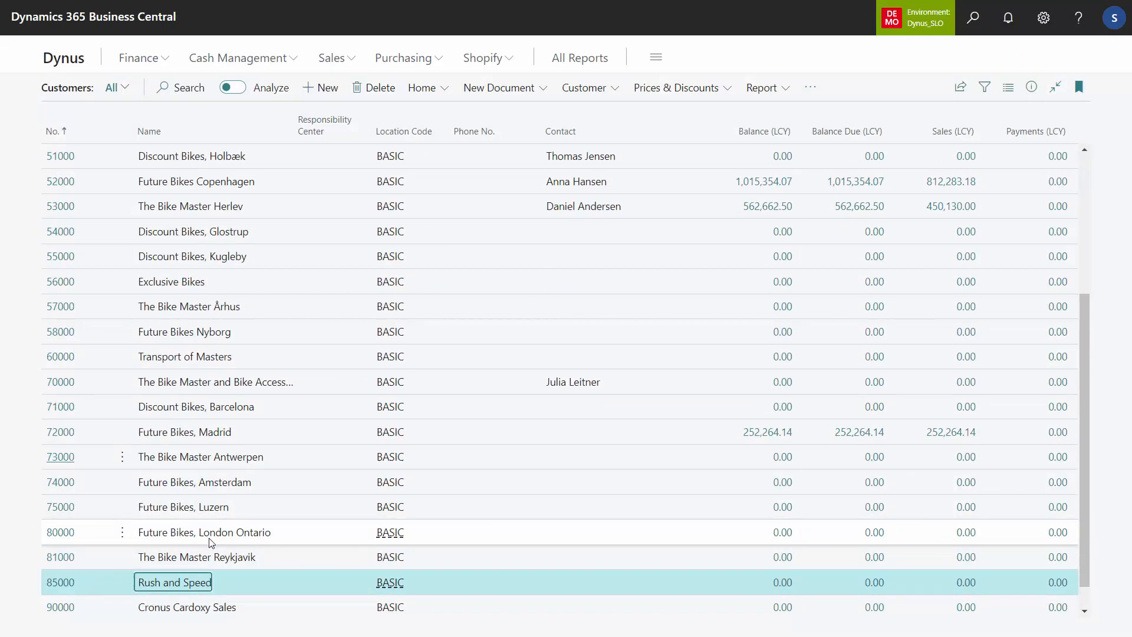
left_click(224, 541)
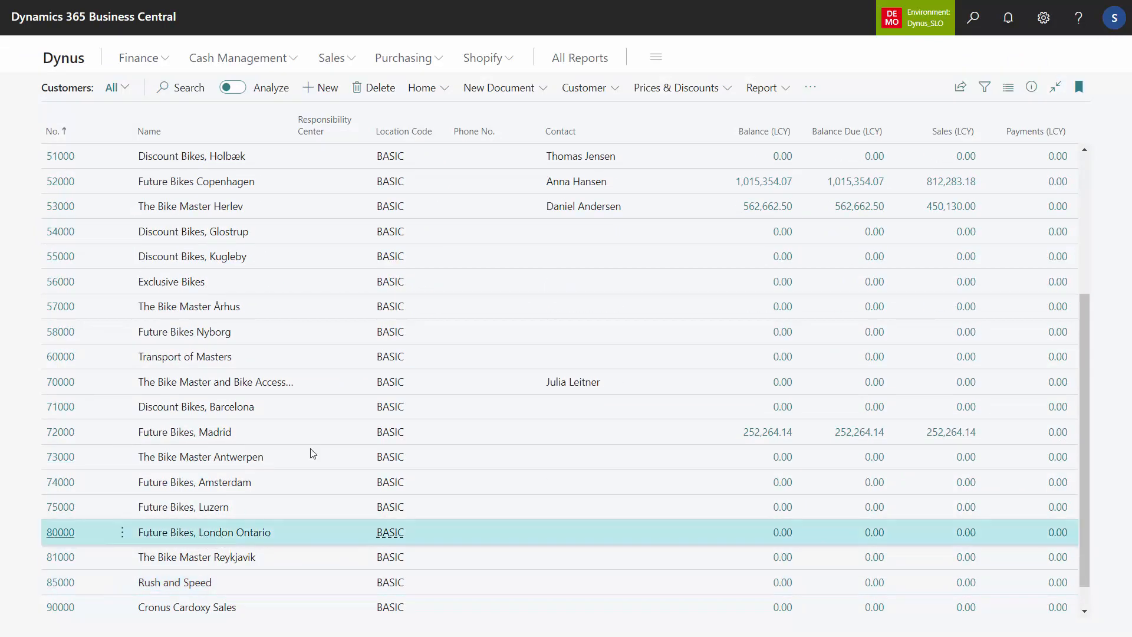
Step: Open the master data specifications of the selected customer and check the value on the CHAIN NO line
left_click(810, 88)
mouse_move(800, 114)
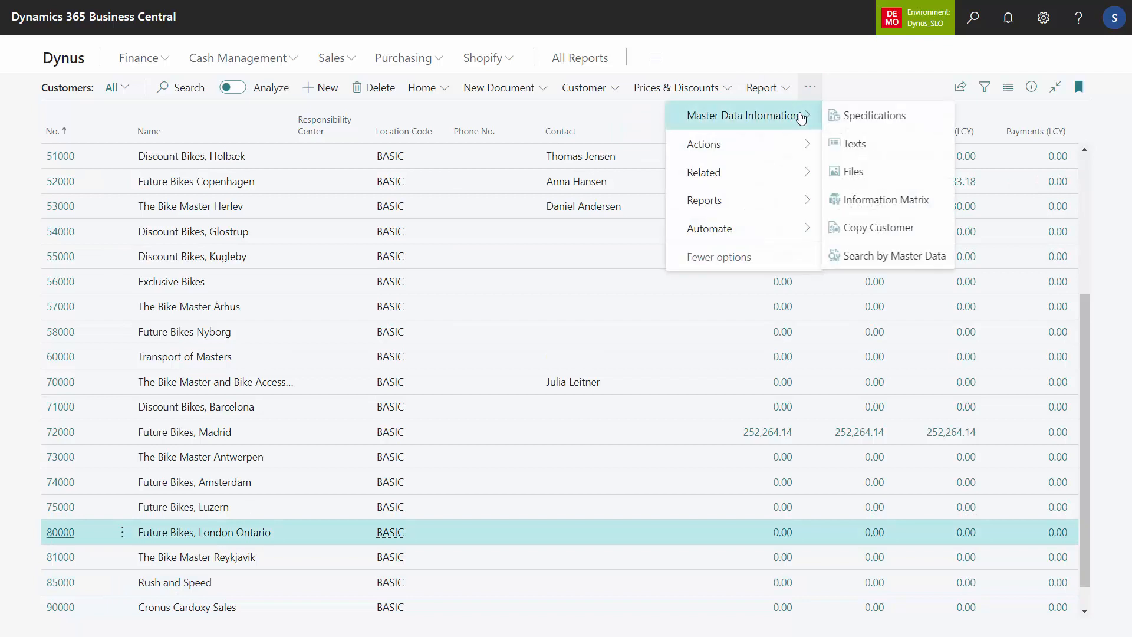
left_click(852, 115)
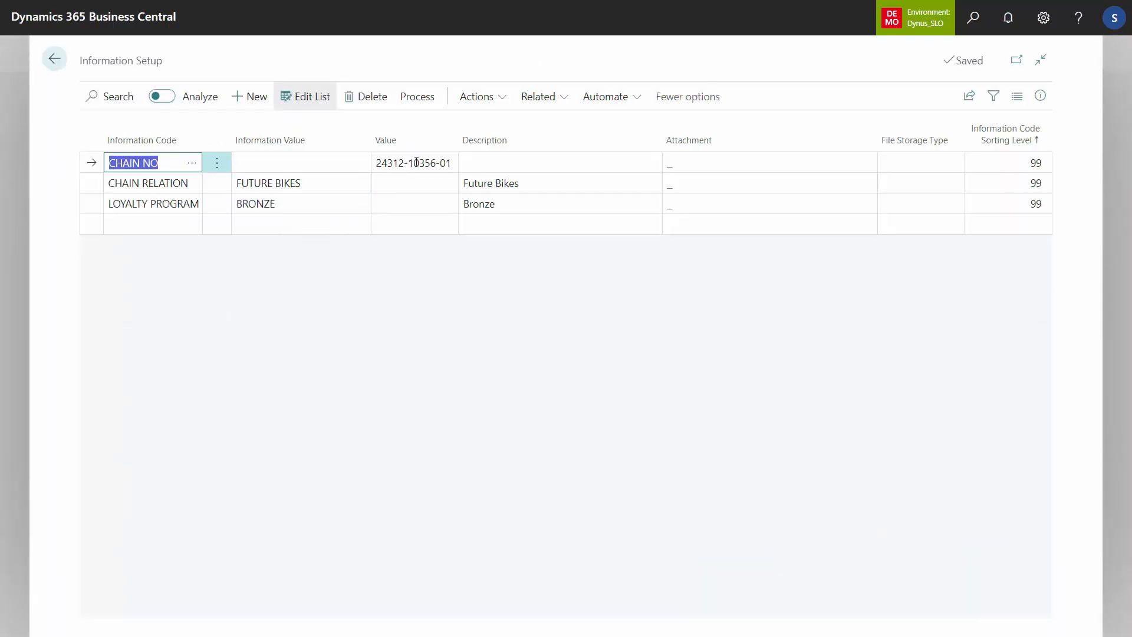
left_click(425, 163)
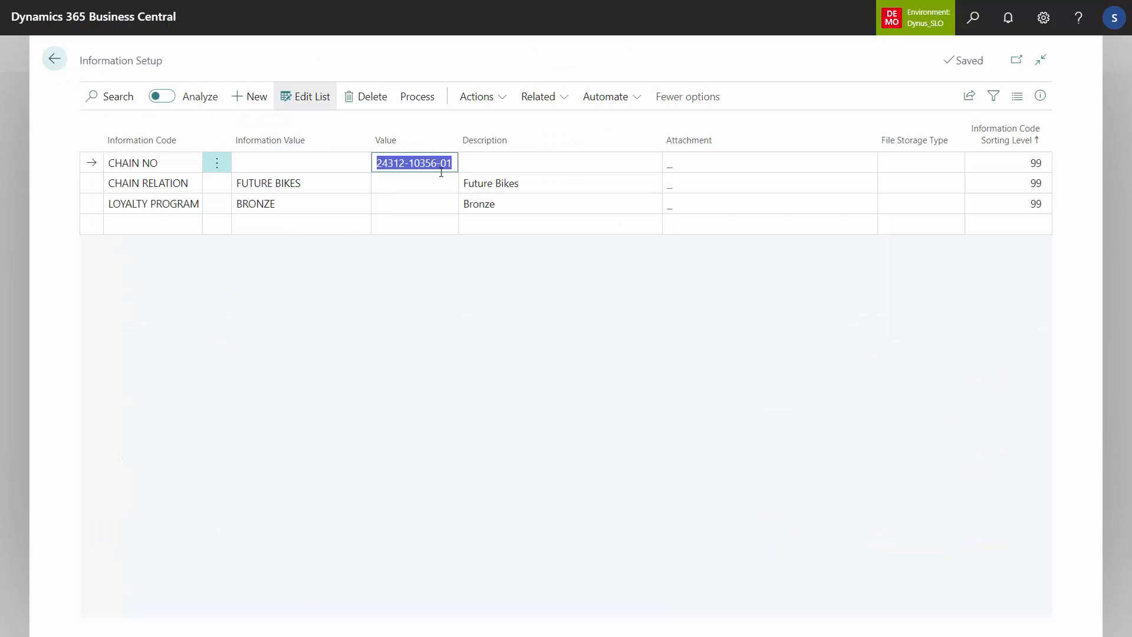